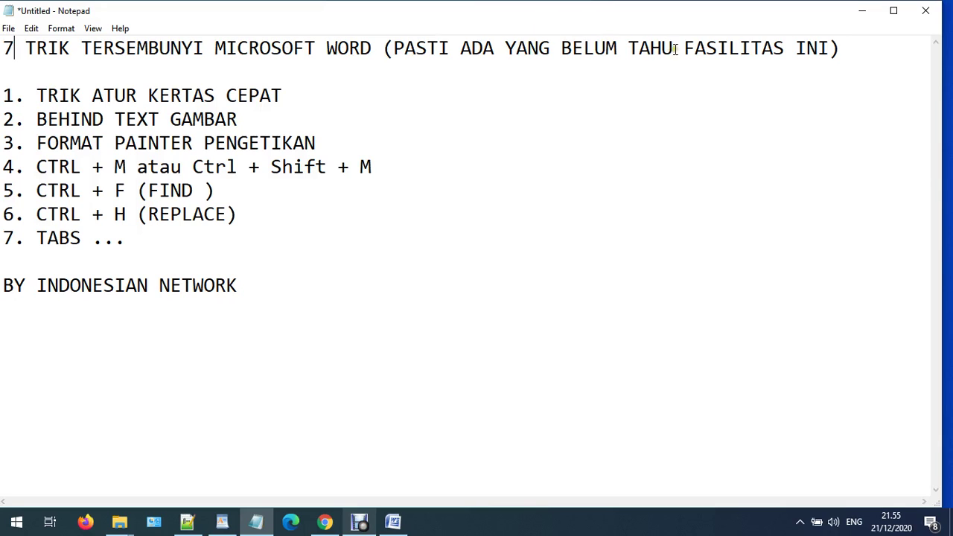
# Step: Read through the list of seven Microsoft Word tricks item by item, from quick paper setup to tabs
pyautogui.moveTo(826, 48); pyautogui.dragTo(549, 35)
pyautogui.click(450, 123)
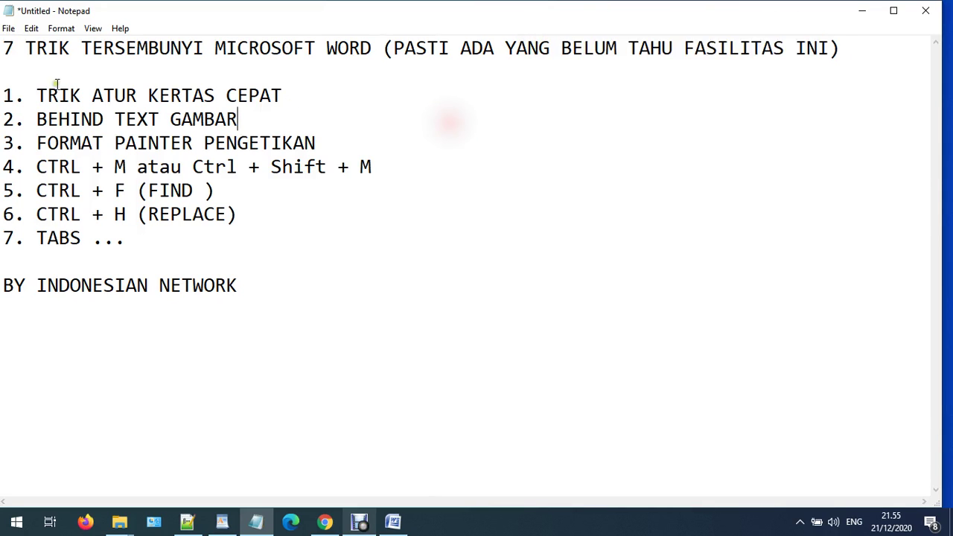
pyautogui.click(33, 96)
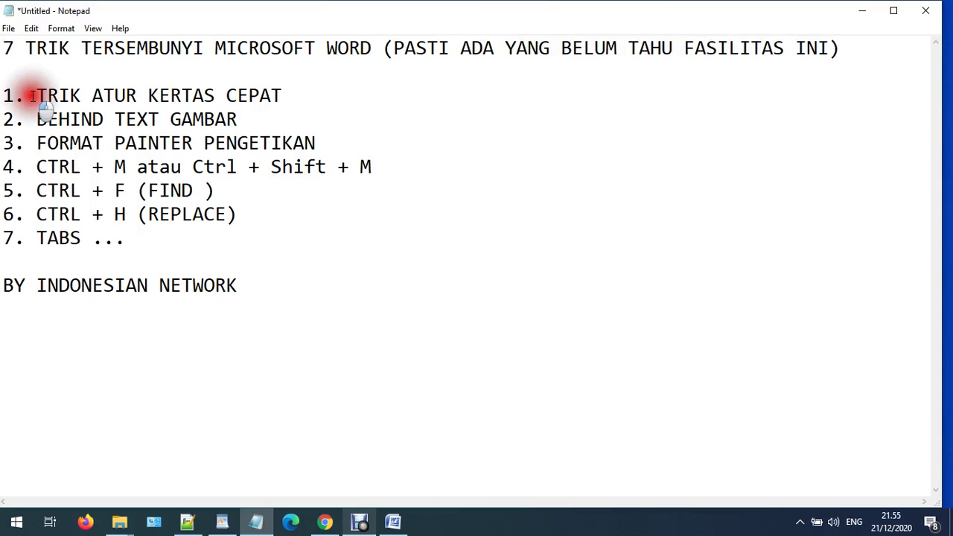
pyautogui.moveTo(33, 96); pyautogui.dragTo(297, 96)
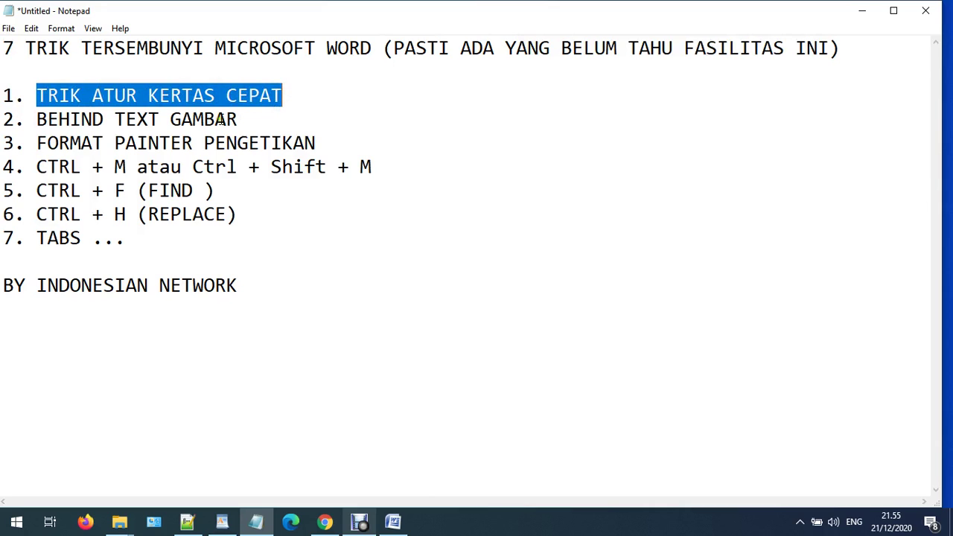
pyautogui.moveTo(34, 119); pyautogui.dragTo(253, 119)
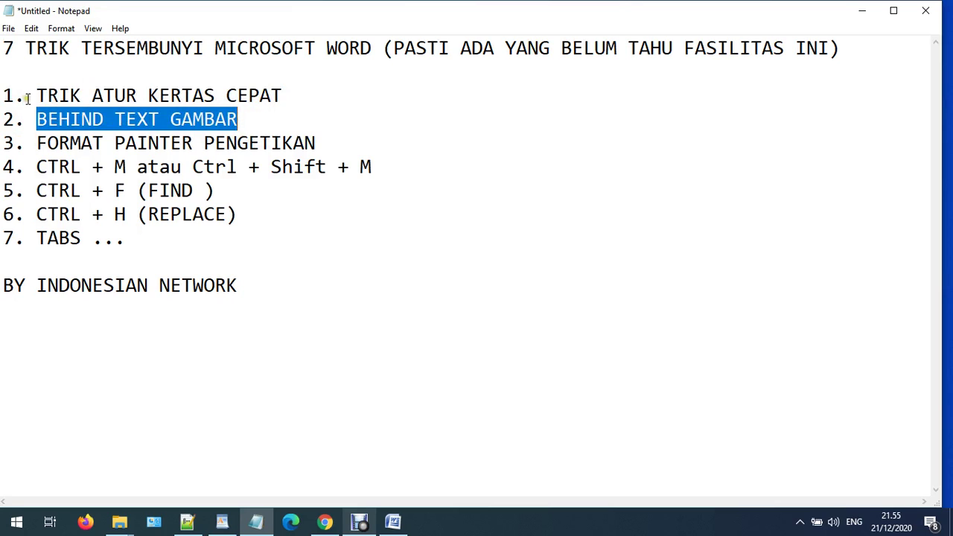
pyautogui.moveTo(37, 143); pyautogui.dragTo(337, 143)
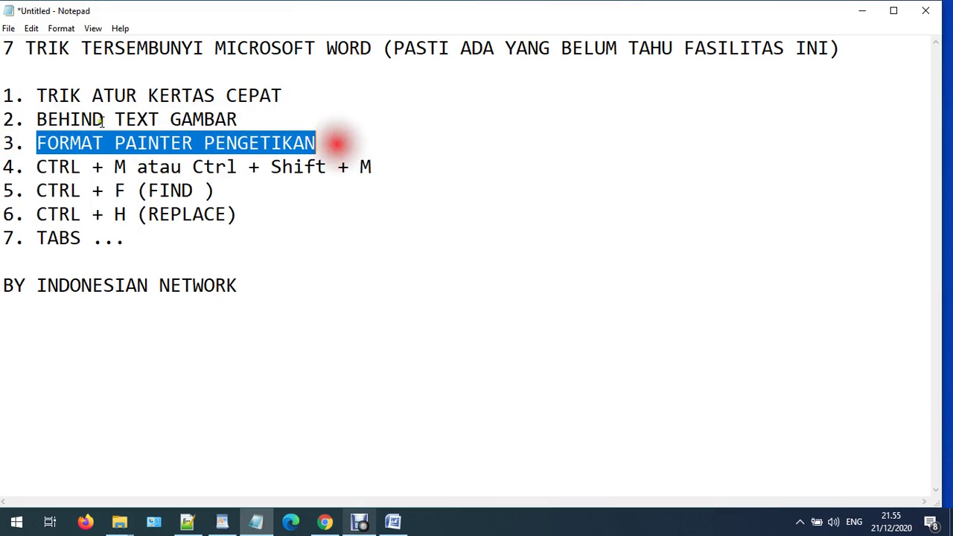
pyautogui.click(39, 121)
pyautogui.moveTo(4, 142); pyautogui.dragTo(345, 134)
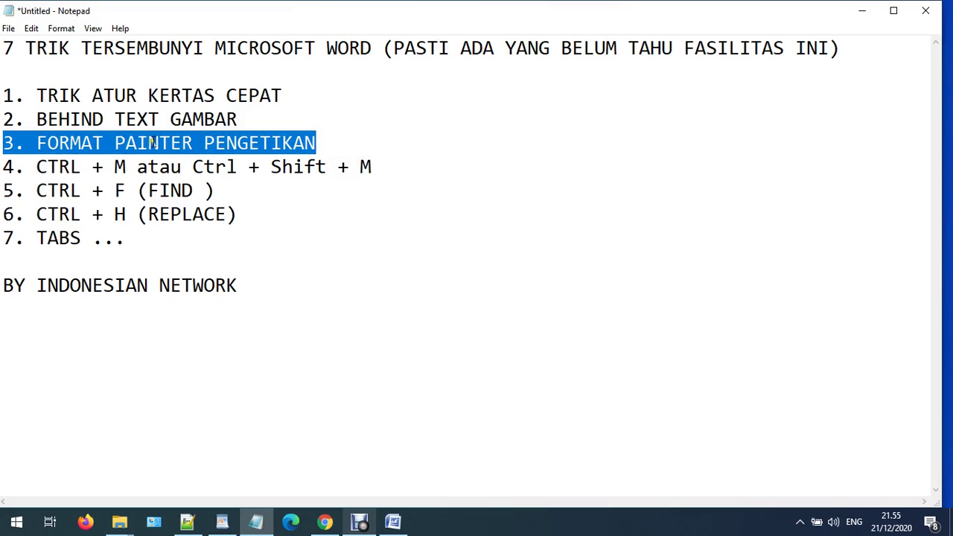
pyautogui.moveTo(26, 166); pyautogui.dragTo(128, 166)
pyautogui.moveTo(192, 166)
pyautogui.mouseDown()
pyautogui.moveTo(402, 167)
pyautogui.moveTo(255, 147)
pyautogui.moveTo(3, 143)
pyautogui.mouseUp()
pyautogui.click(411, 168)
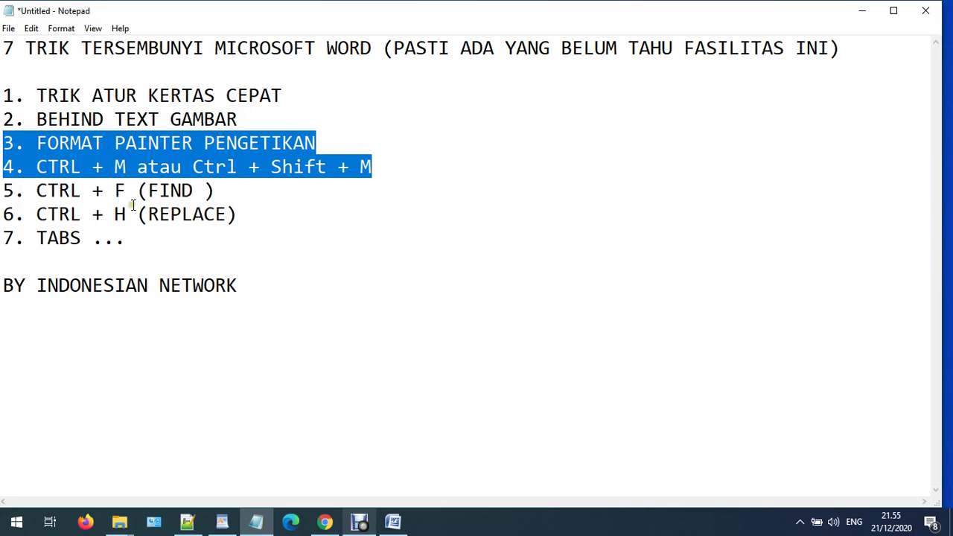
pyautogui.moveTo(194, 190); pyautogui.dragTo(144, 187)
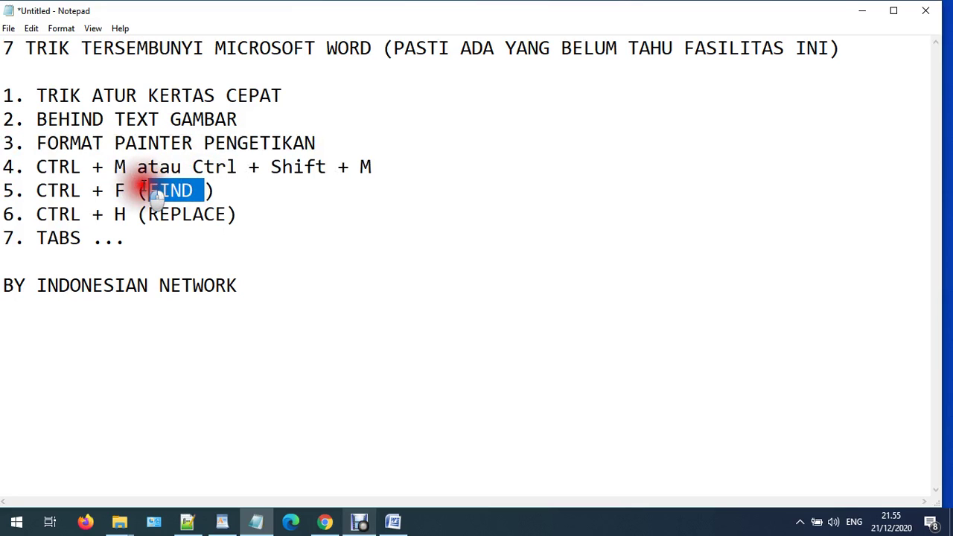
pyautogui.moveTo(287, 221); pyautogui.dragTo(39, 237)
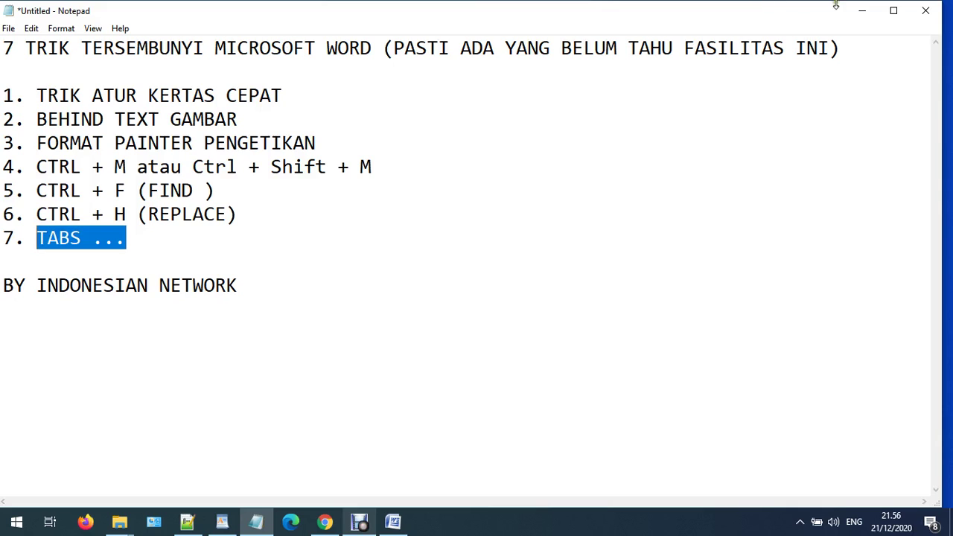
# Step: Switch to Word and enter page margins of 3 top, 3 bottom, 4 left and 3 right in Page Setup
pyautogui.click(394, 523)
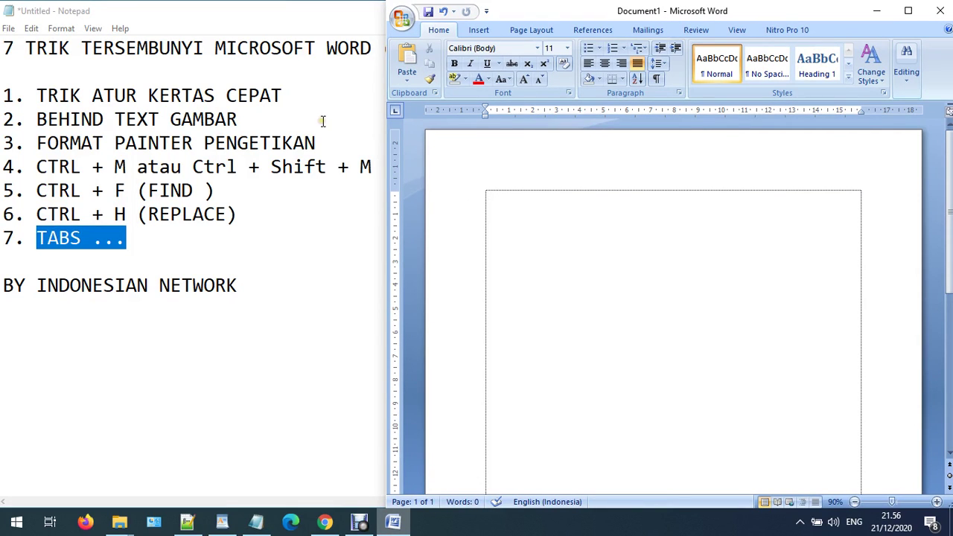
pyautogui.doubleClick(896, 110)
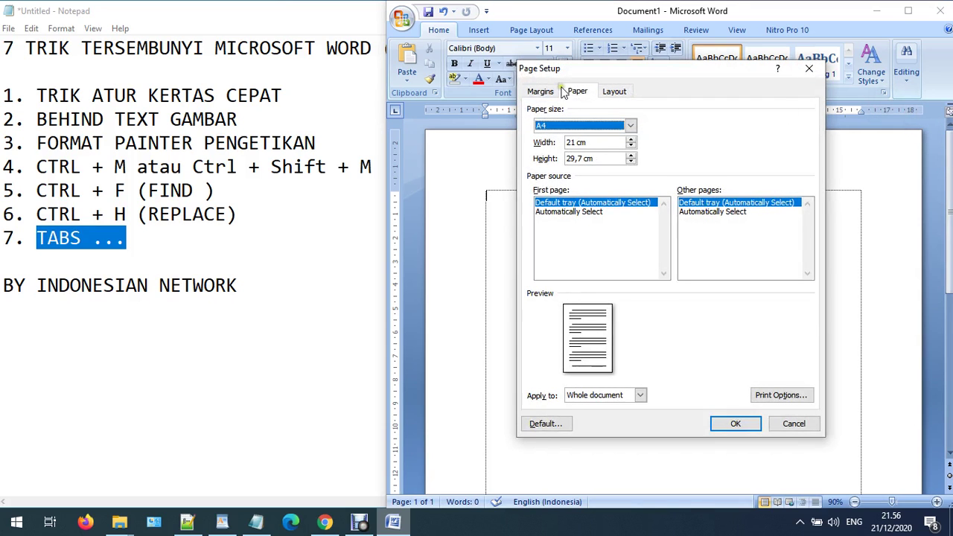
pyautogui.click(541, 91)
pyautogui.moveTo(627, 125); pyautogui.dragTo(532, 126)
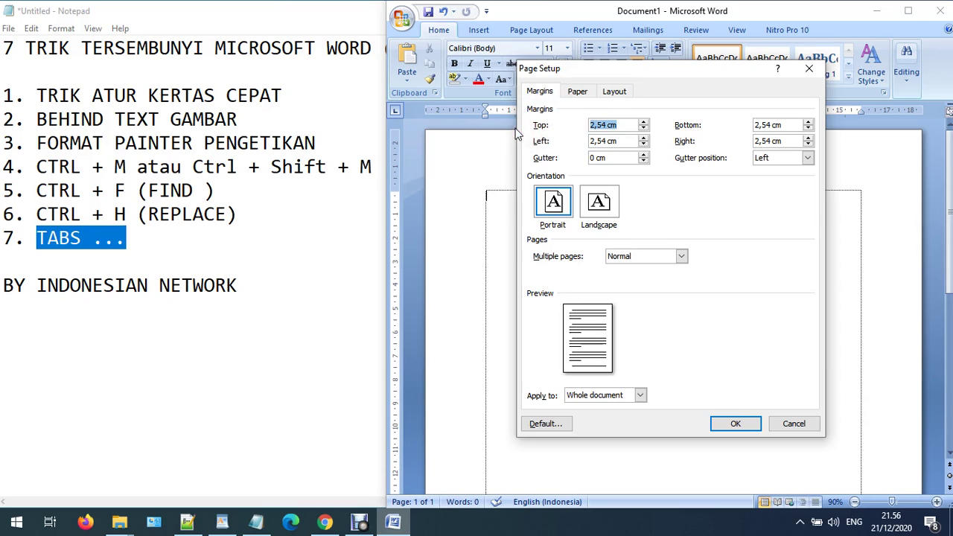
pyautogui.write('3')
pyautogui.press('Tab')
pyautogui.write('3')
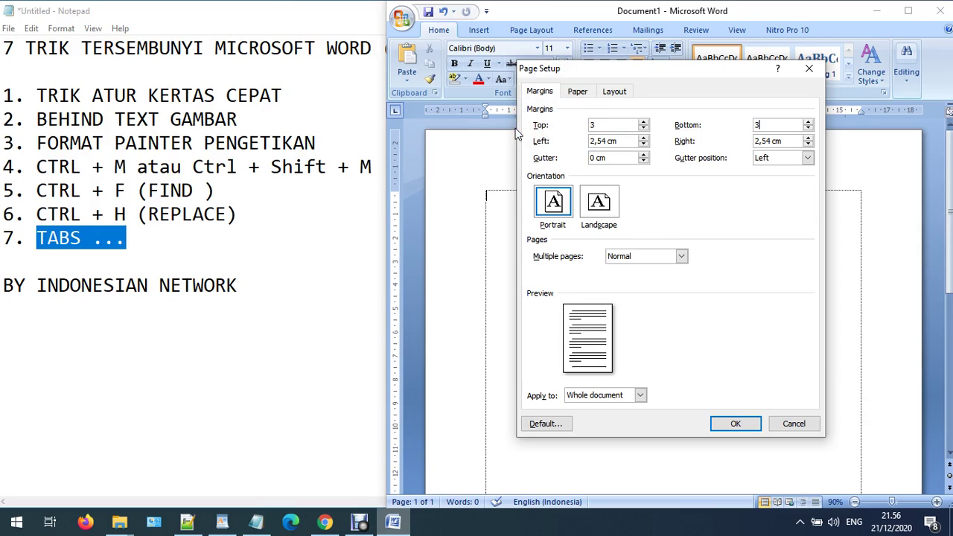
pyautogui.press('Tab')
pyautogui.write('4')
pyautogui.press('Tab')
pyautogui.write('3')
pyautogui.doubleClick(596, 124)
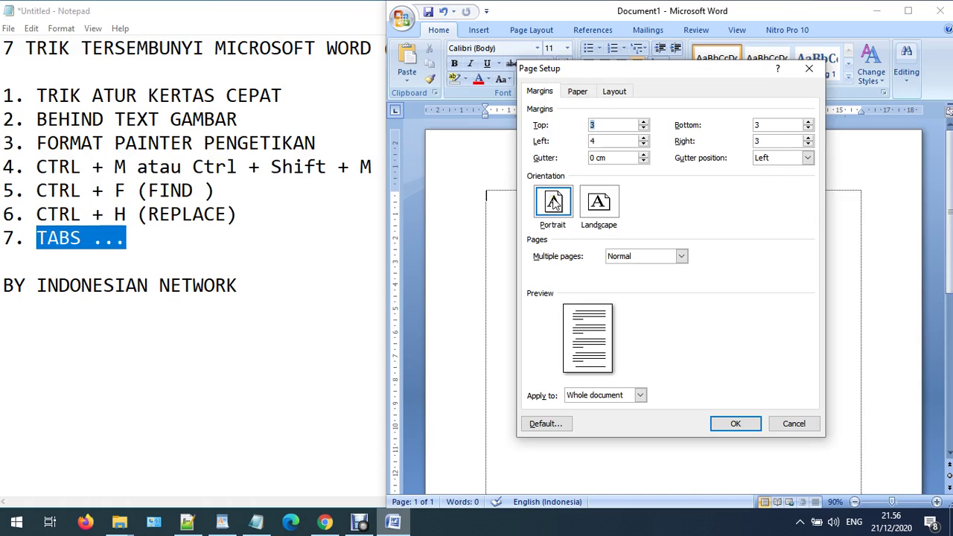
# Step: Examine the paper size options and the page height in Page Setup, and leave the dialog without applying anything
pyautogui.click(577, 91)
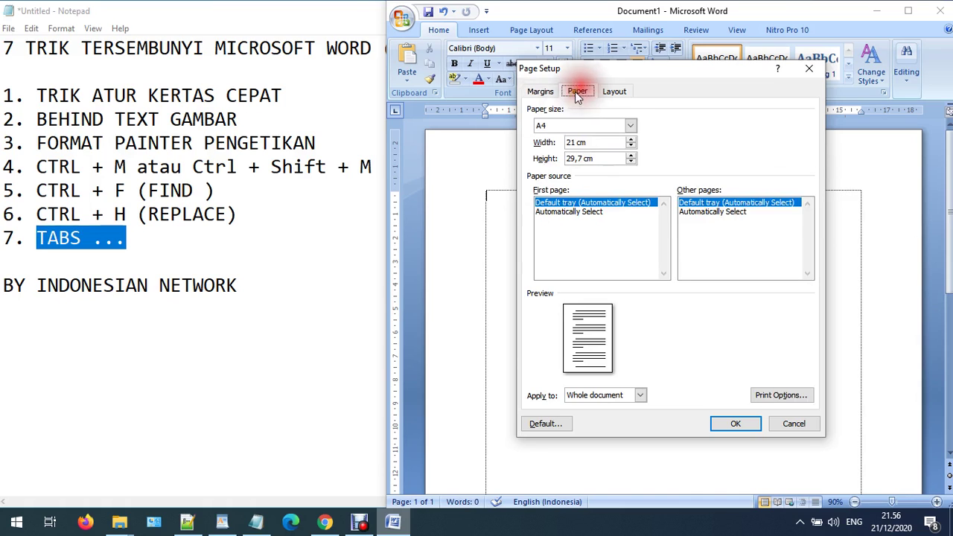
pyautogui.click(547, 127)
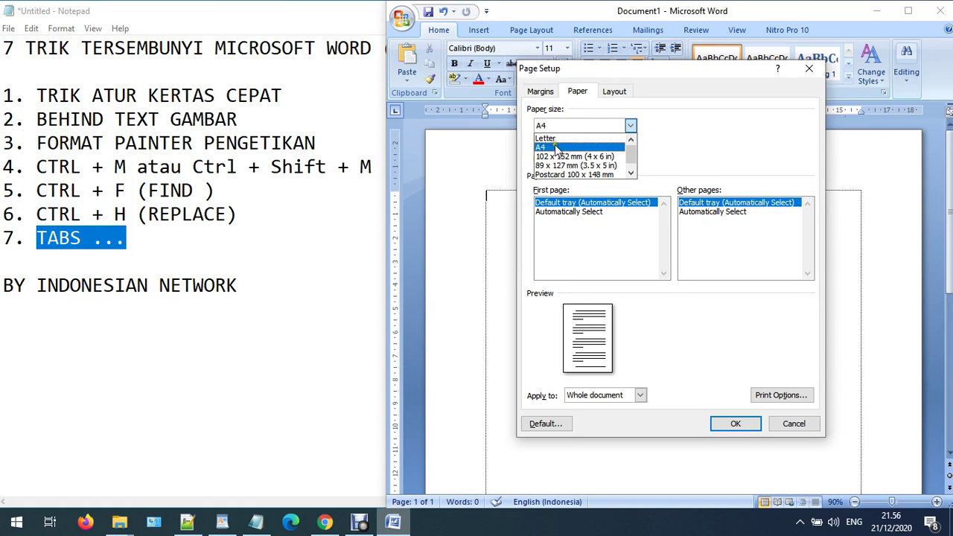
pyautogui.click(707, 134)
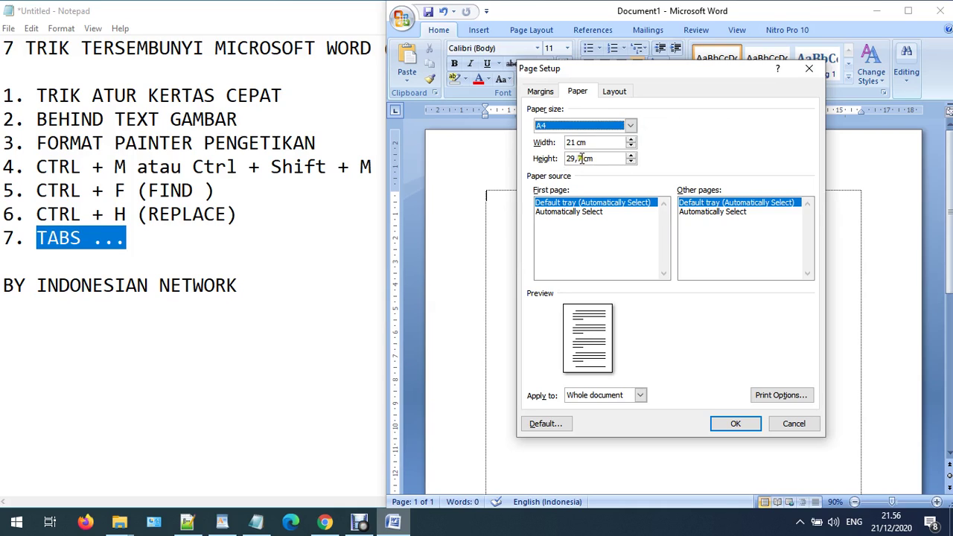
pyautogui.moveTo(583, 159); pyautogui.dragTo(525, 162)
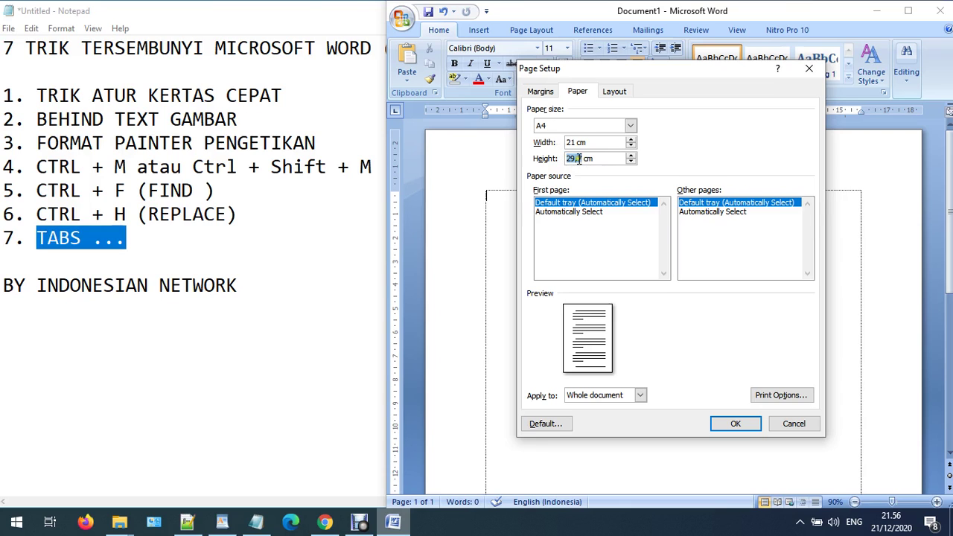
pyautogui.click(793, 424)
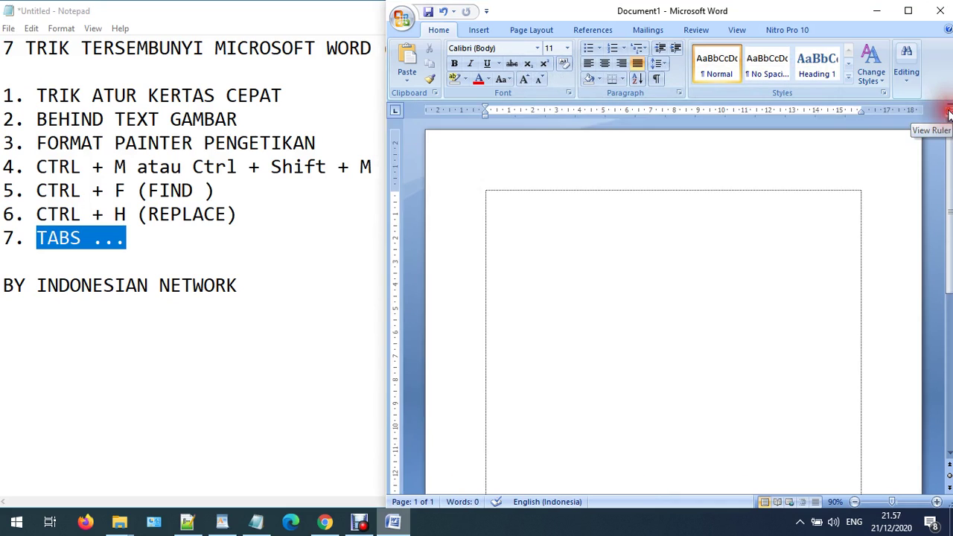
# Step: Check the second trick in the Notepad list and insert the lamtim picture from the 01 LOGO folder into the Word document
pyautogui.click(80, 116)
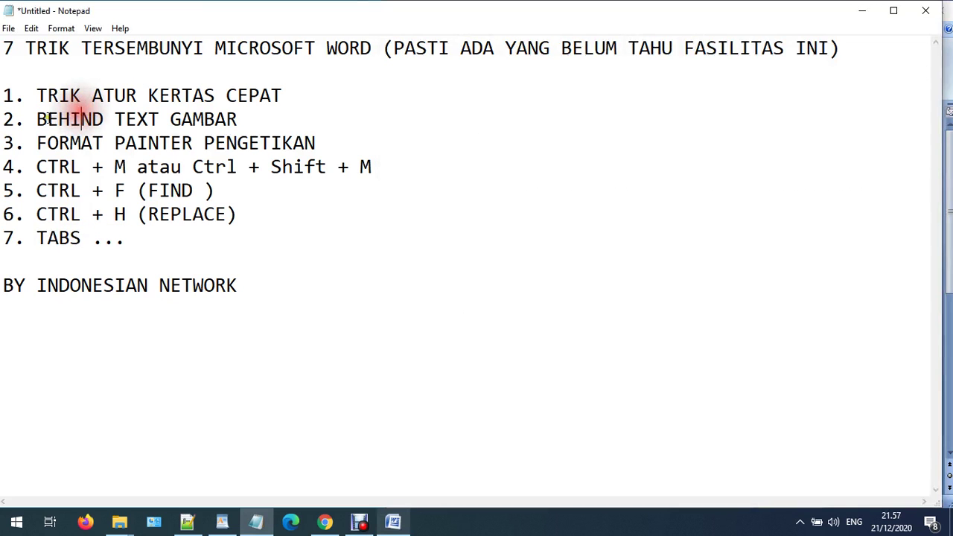
pyautogui.click(394, 519)
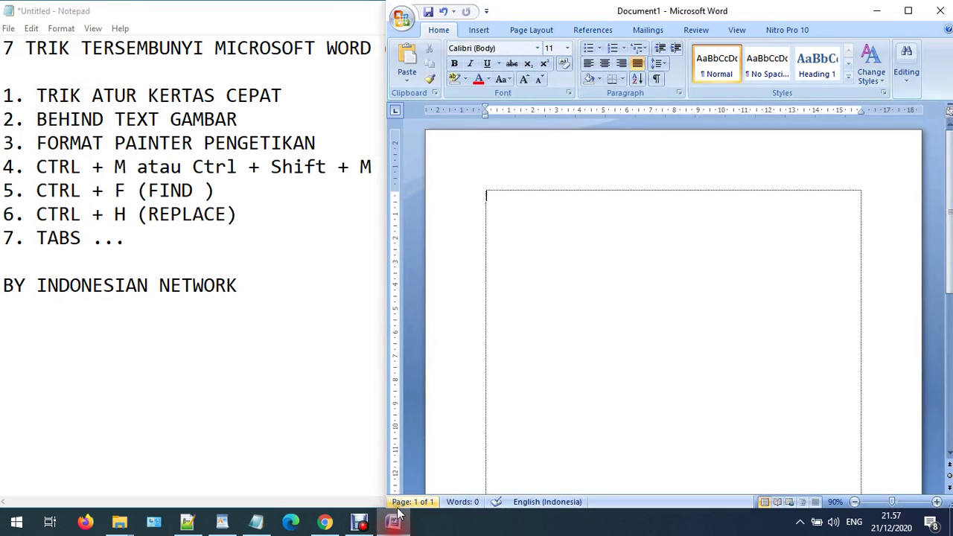
pyautogui.click(484, 33)
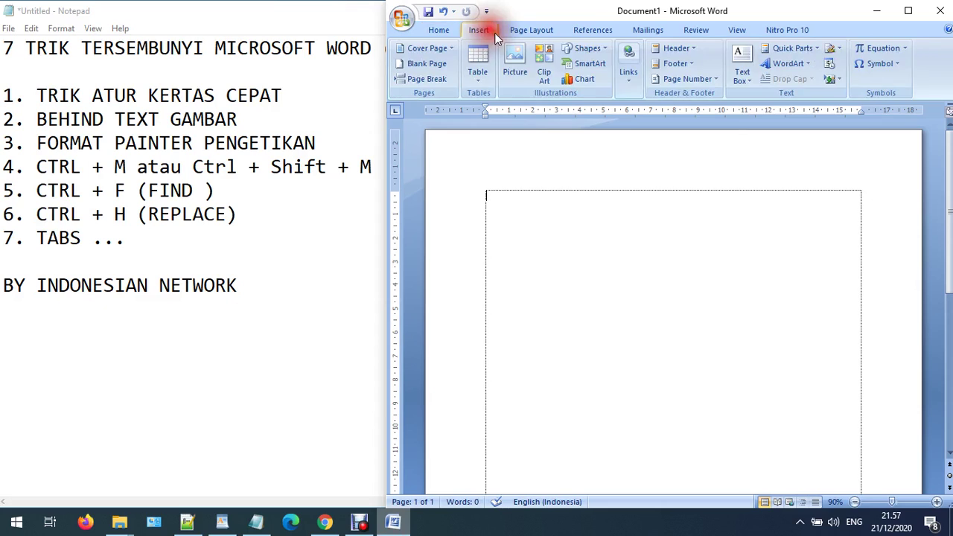
pyautogui.click(523, 61)
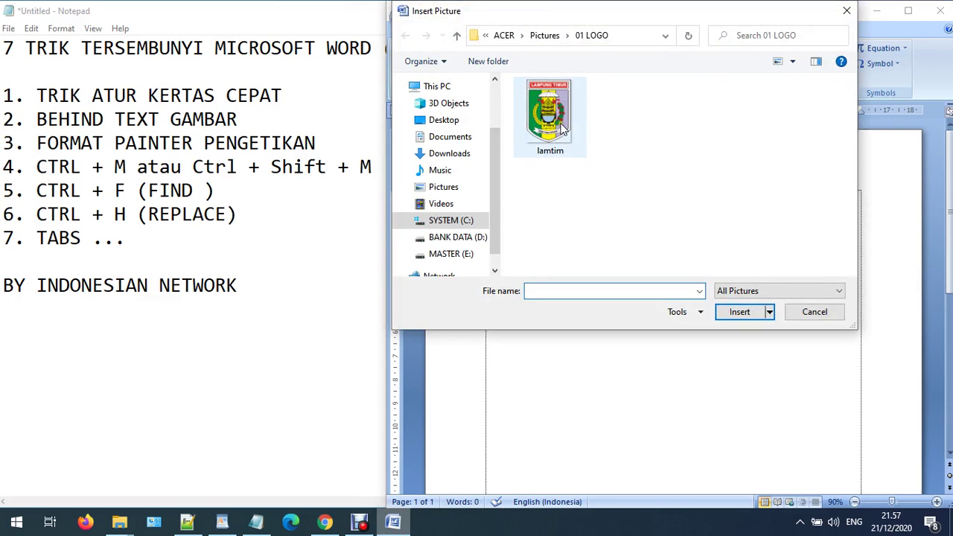
pyautogui.click(562, 128)
pyautogui.doubleClick(562, 128)
pyautogui.click(718, 261)
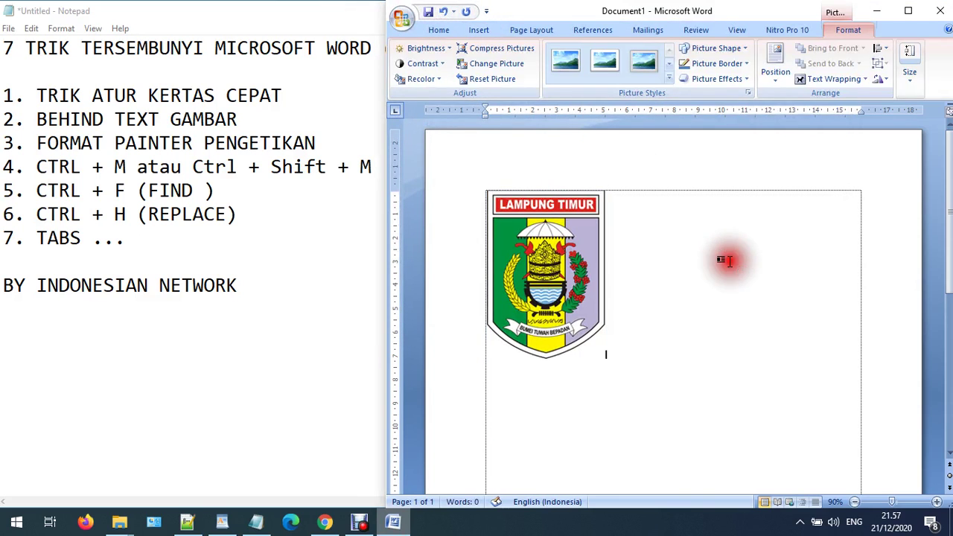
# Step: Try to move the in-line logo picture to other places on the page
pyautogui.click(600, 257)
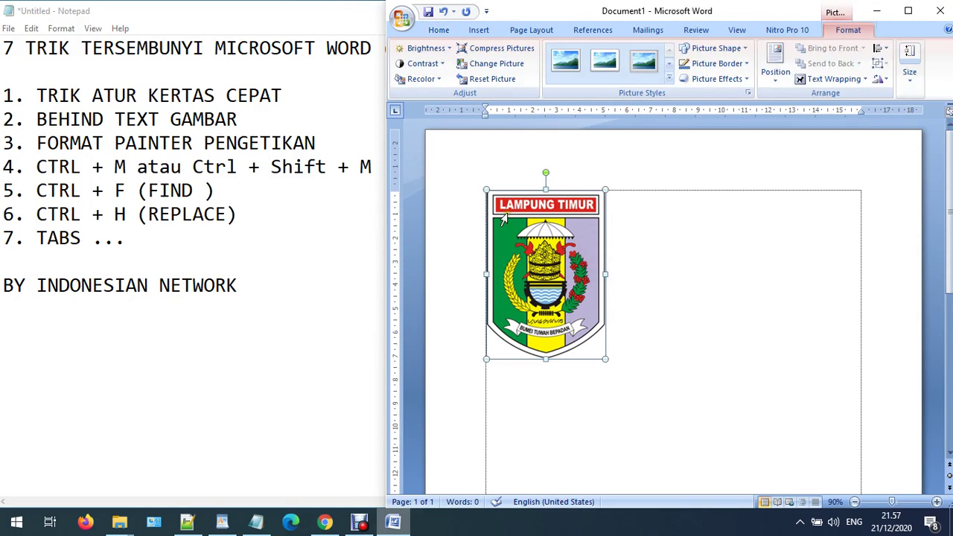
pyautogui.click(734, 257)
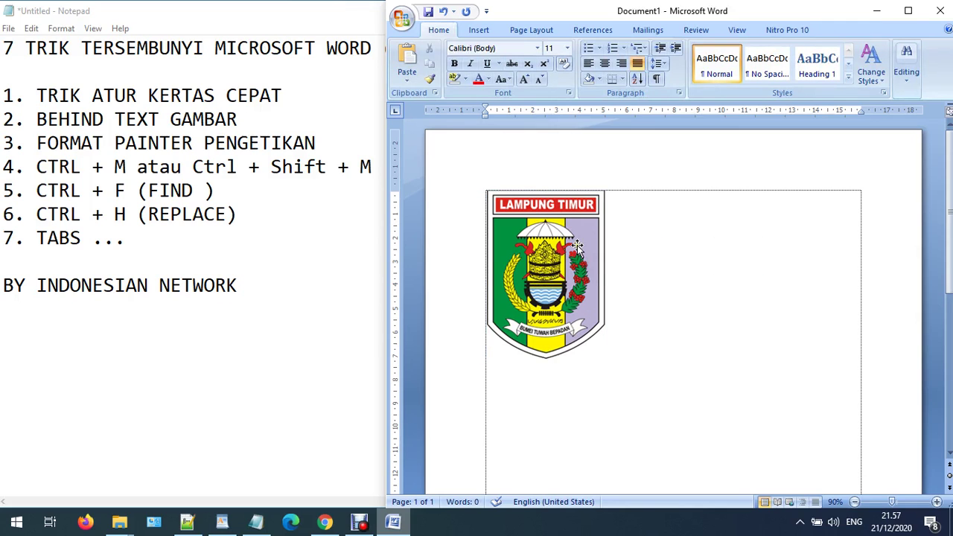
pyautogui.moveTo(577, 249); pyautogui.dragTo(841, 206)
pyautogui.moveTo(554, 268); pyautogui.dragTo(711, 381)
pyautogui.moveTo(588, 313); pyautogui.dragTo(601, 277)
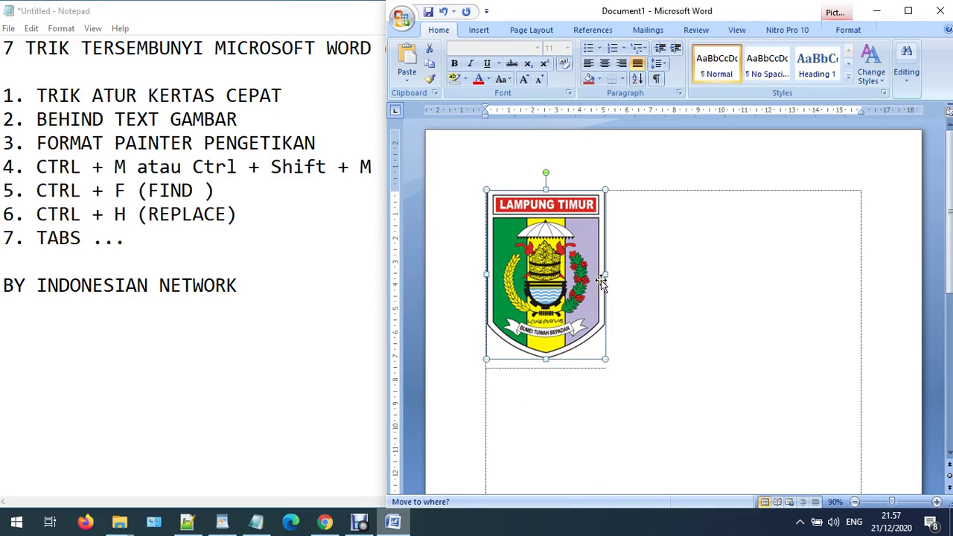
# Step: Left-align the paragraph that holds the logo picture
pyautogui.click(589, 63)
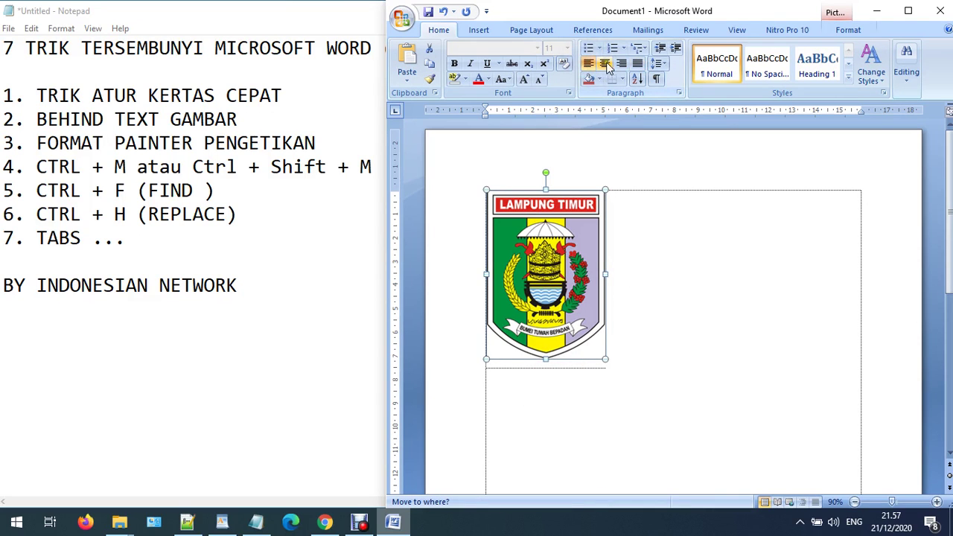
pyautogui.click(657, 243)
pyautogui.click(555, 240)
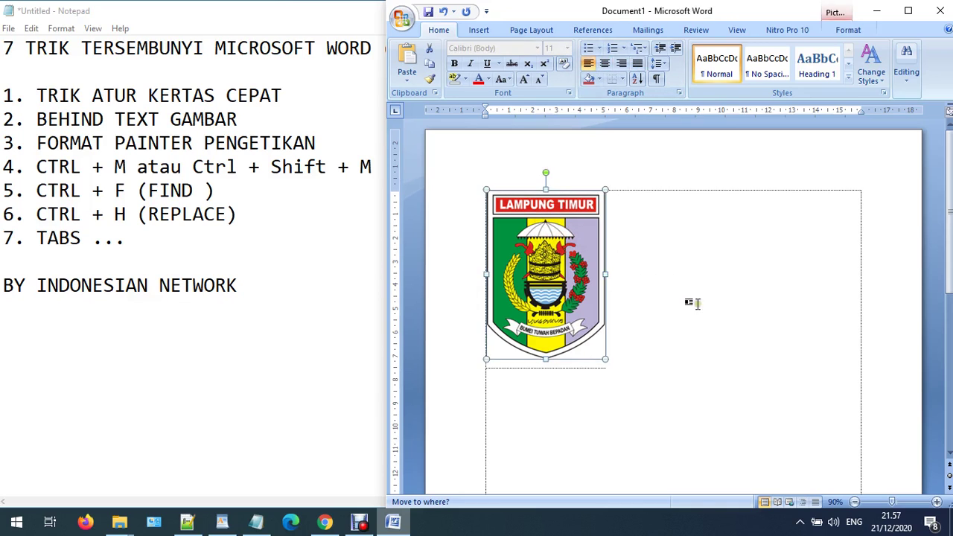
pyautogui.click(692, 304)
pyautogui.click(579, 302)
pyautogui.click(671, 277)
# Step: Set the logo picture's text wrapping to Behind Text
pyautogui.click(552, 248)
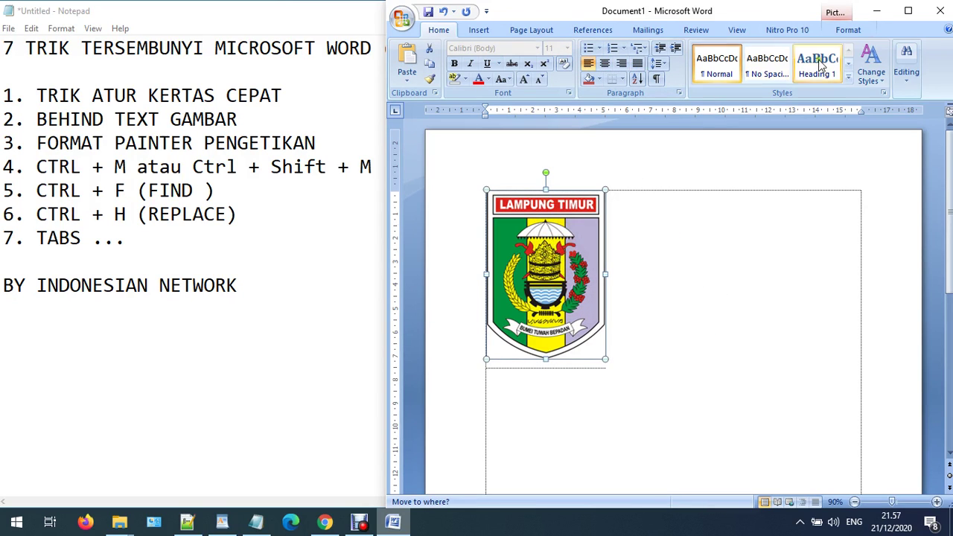
pyautogui.click(836, 33)
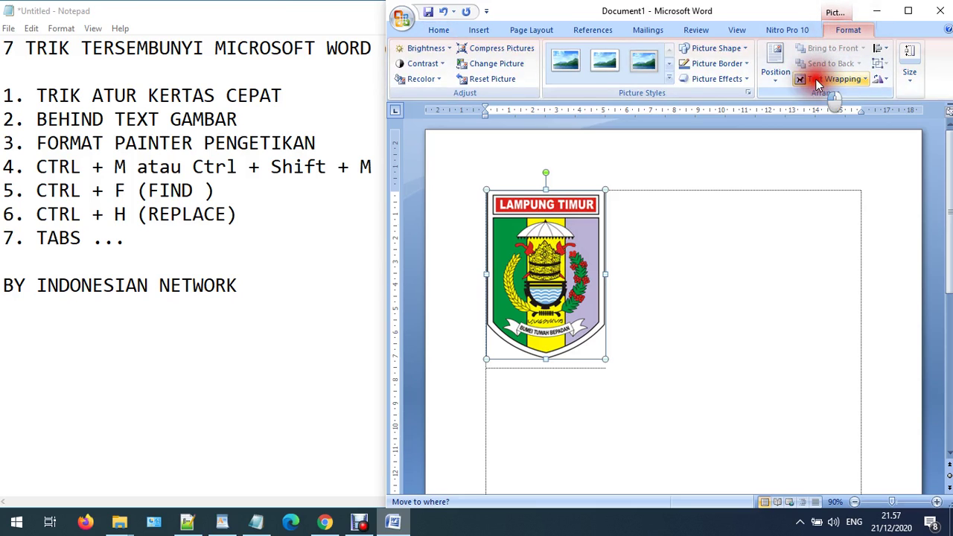
pyautogui.click(817, 80)
pyautogui.click(838, 143)
pyautogui.click(704, 215)
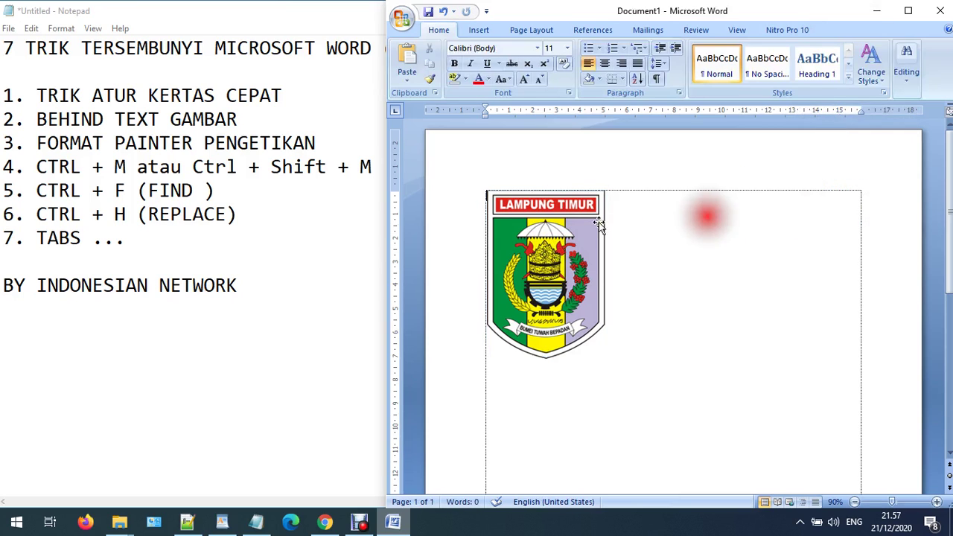
# Step: Move the logo picture freely around the page and place it just inside the upper-left margin corner
pyautogui.click(560, 233)
pyautogui.moveTo(560, 233); pyautogui.dragTo(740, 270)
pyautogui.moveTo(741, 270); pyautogui.dragTo(810, 258)
pyautogui.moveTo(810, 258); pyautogui.dragTo(689, 287)
pyautogui.moveTo(689, 287); pyautogui.dragTo(551, 254)
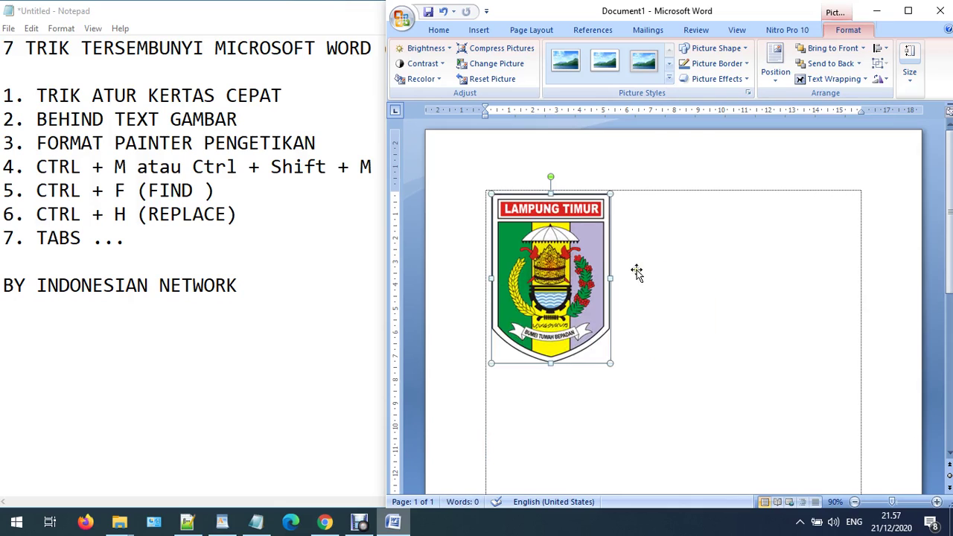
# Step: Check the next trick in the Notepad list, return to Word and delete the logo picture
pyautogui.click(148, 154)
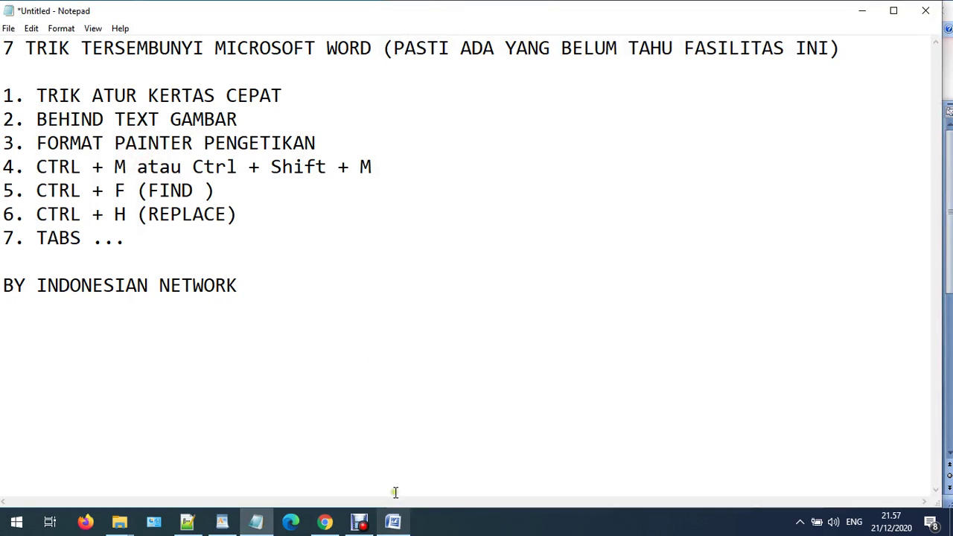
pyautogui.click(392, 520)
pyautogui.press('Delete')
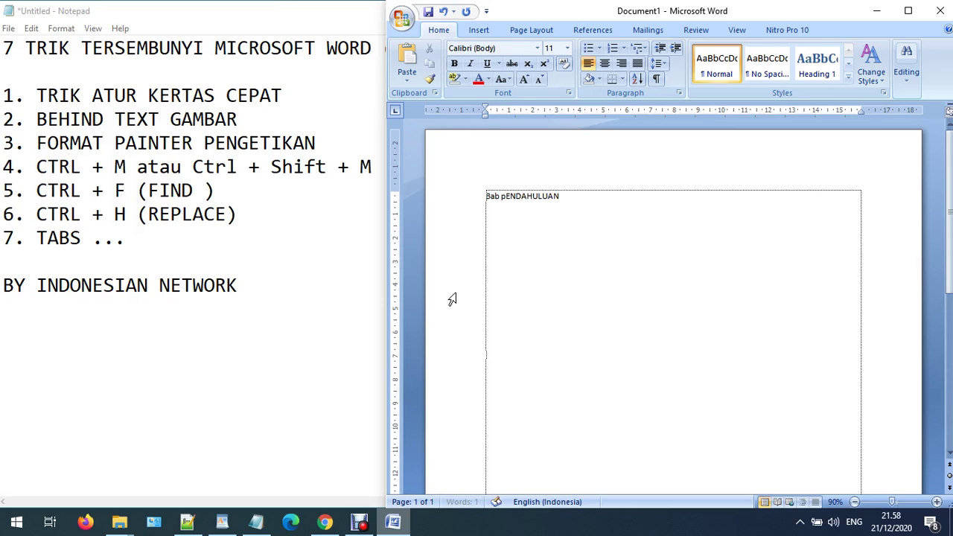
# Step: Write the title as BAB 1 above PENDAHULUAN and format both lines as 14 pt, bold and centred
pyautogui.write('BAB 1 P')
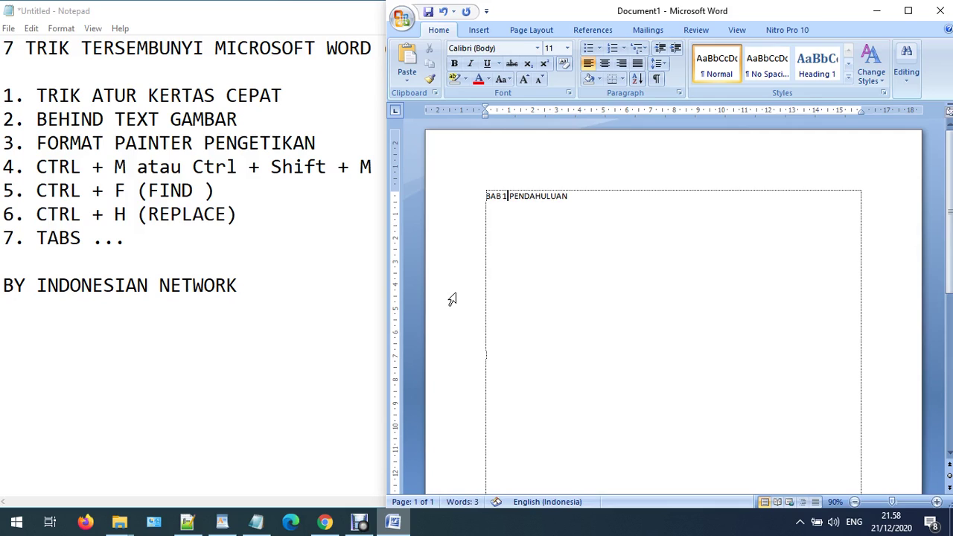
pyautogui.press('Return')
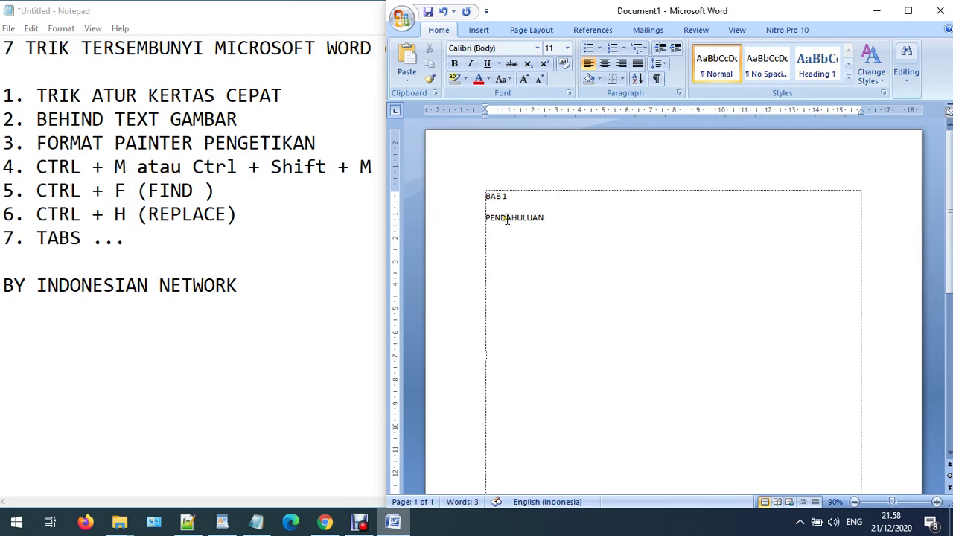
pyautogui.hotkey('ctrl', 'a')
pyautogui.click(567, 47)
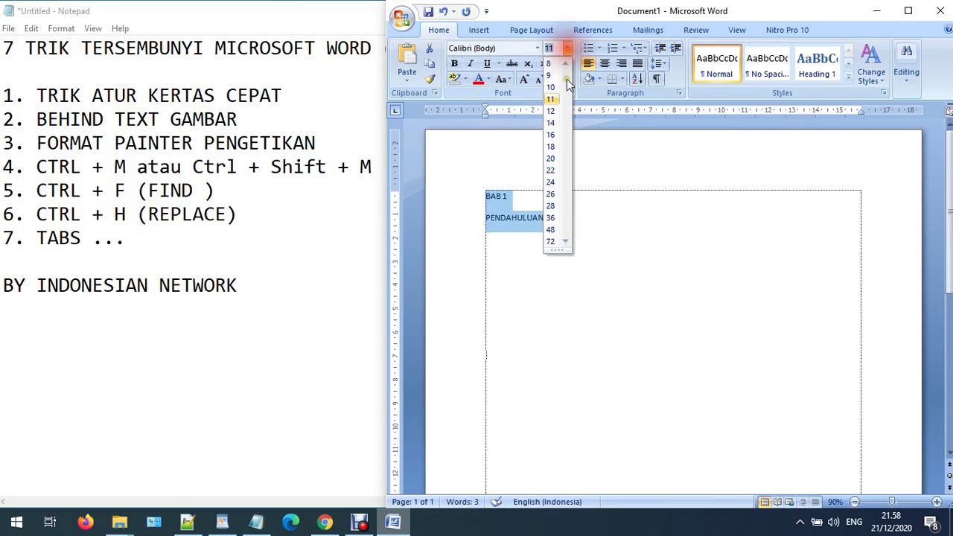
pyautogui.click(555, 125)
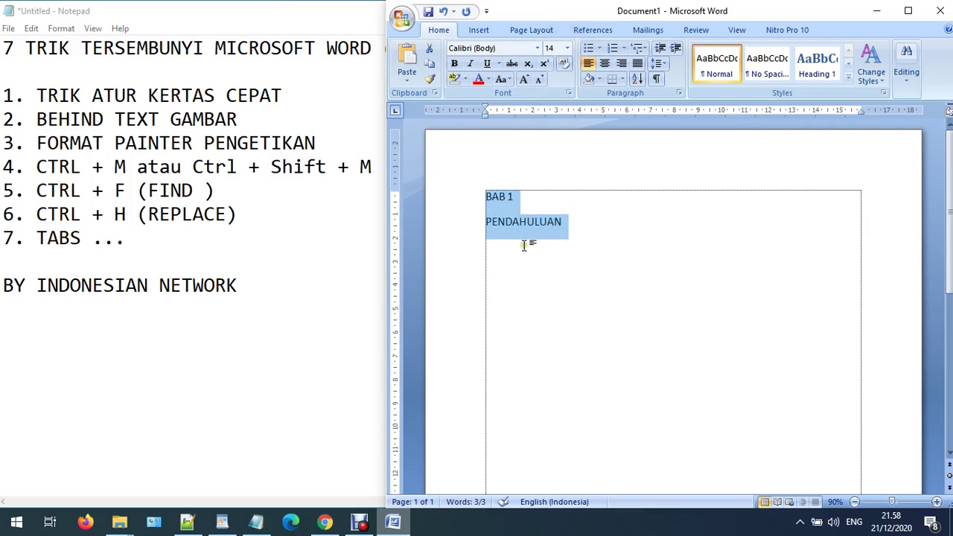
pyautogui.hotkey('ctrl', 'e')
pyautogui.hotkey('ctrl', 'b')
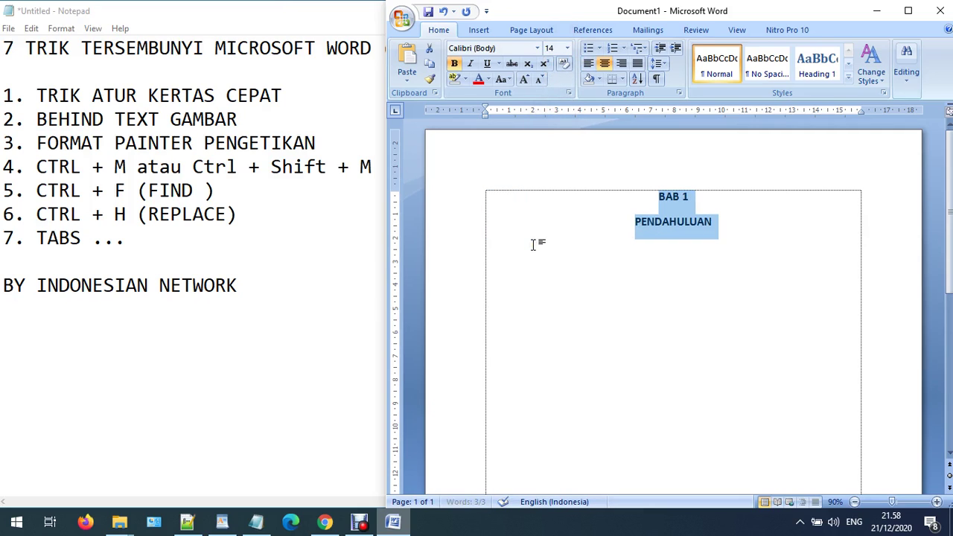
# Step: Add a left-aligned lettered heading "A. LATAR BELAKANG MASALAH" below the title
pyautogui.press('Right')
pyautogui.press('Return')
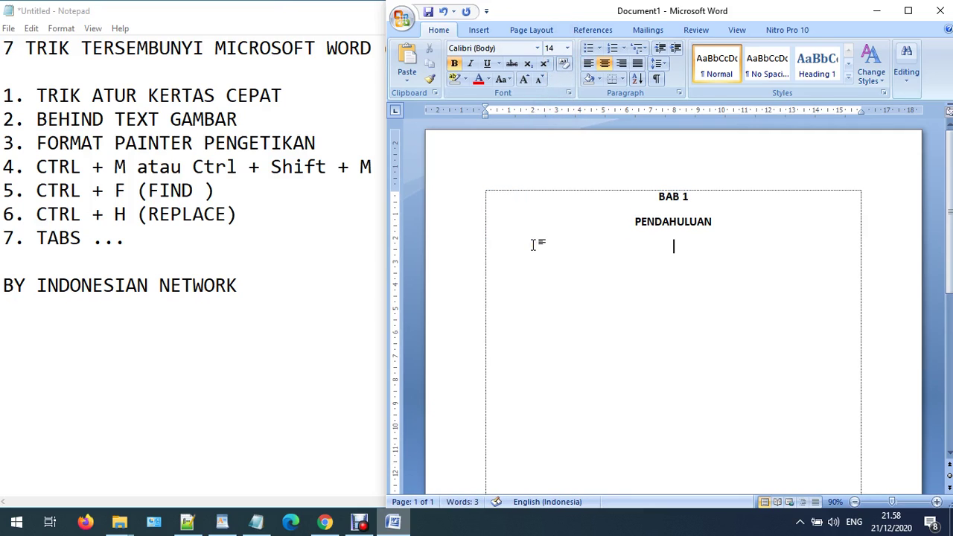
pyautogui.hotkey('ctrl', 'l')
pyautogui.write('a')
pyautogui.press('BackSpace')
pyautogui.press('BackSpace')
pyautogui.write('A. LA')
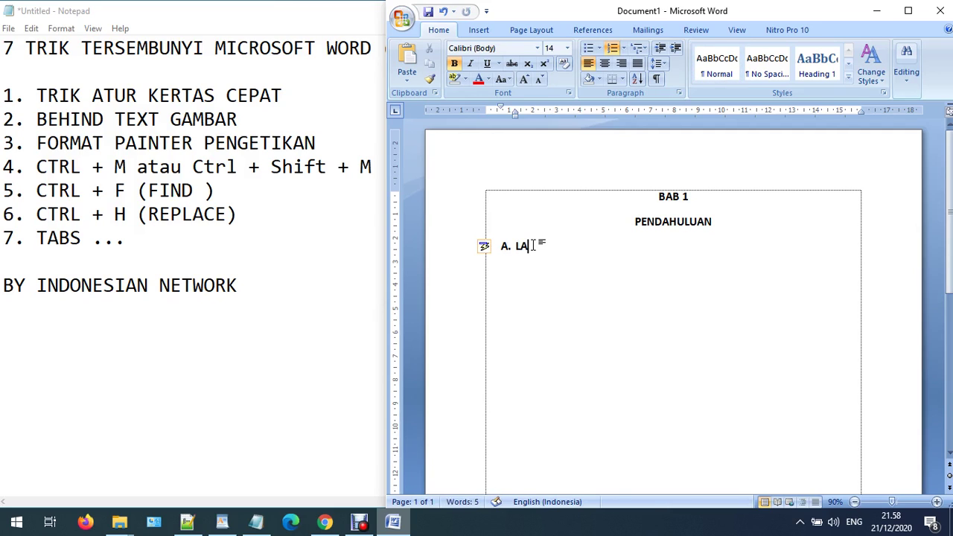
pyautogui.write('TAR BELAKANG')
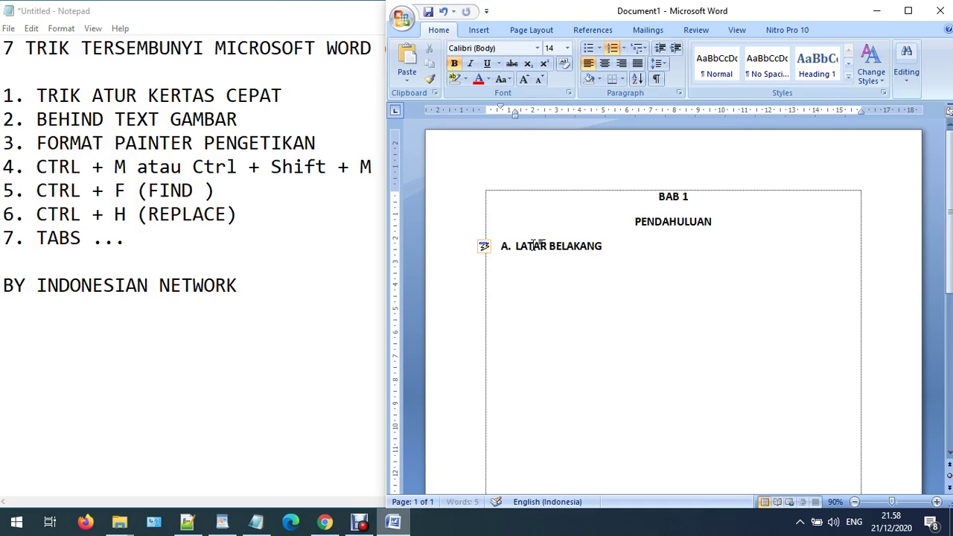
pyautogui.write('LAH')
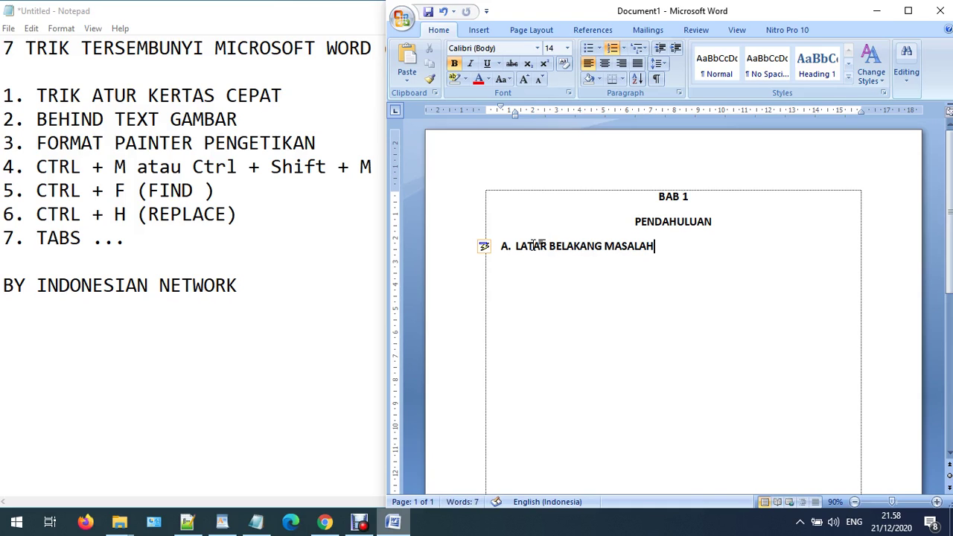
# Step: Add three unlettered lines reading "Ok", "Ok" and "ok" under heading A
pyautogui.press('Return')
pyautogui.press('BackSpace')
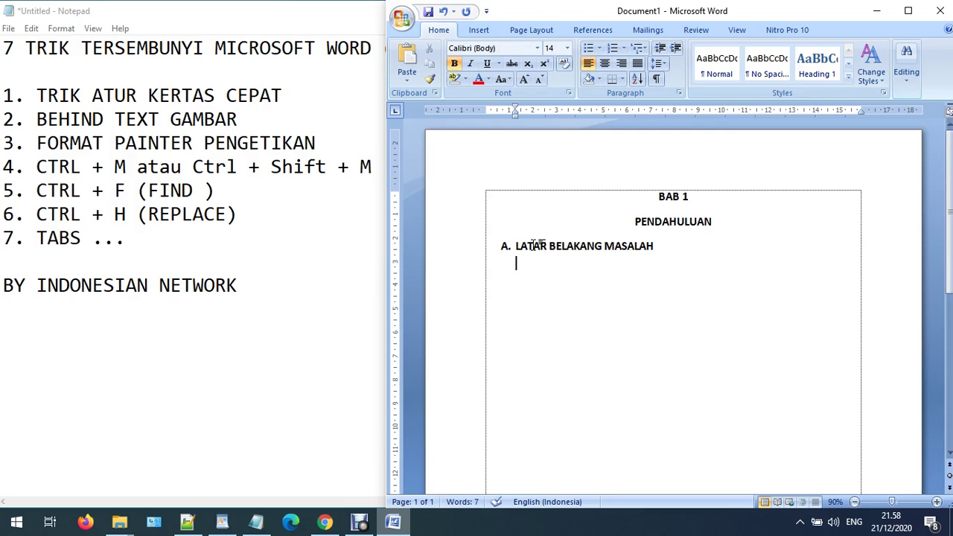
pyautogui.write('Ok ')
pyautogui.write('ok')
pyautogui.press('Return')
pyautogui.write('ok')
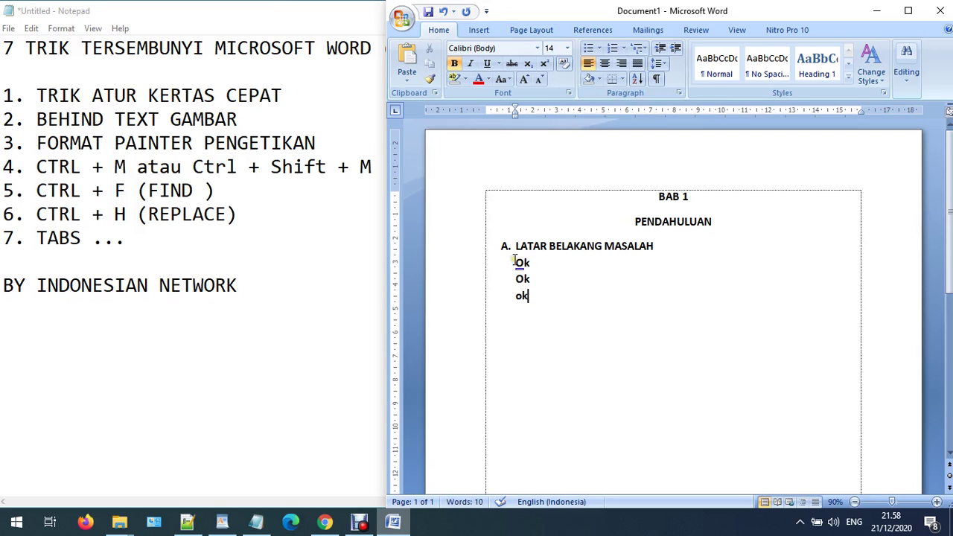
# Step: Replace the first "Ok" line under heading A with RUMUSAN MASALAH
pyautogui.click(570, 277)
pyautogui.click(505, 263)
pyautogui.write('RUM')
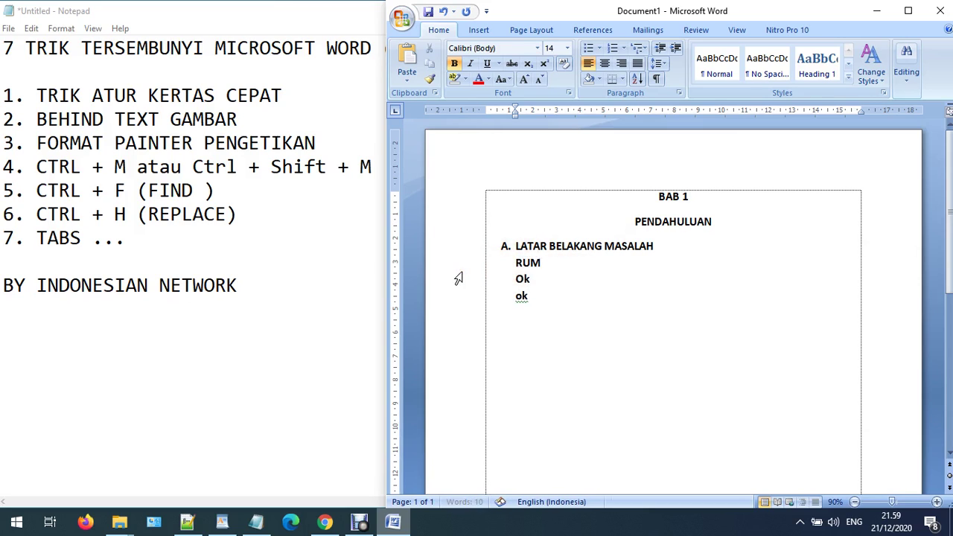
pyautogui.write('USAN MASALAH')
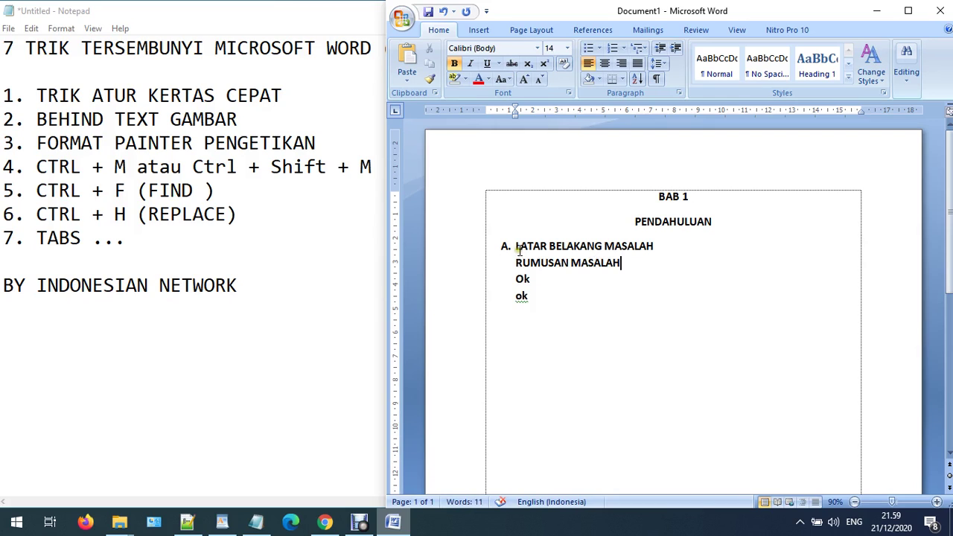
# Step: Insert the line "Isi latar belakang" directly below heading A and remove its bold formatting
pyautogui.click(677, 251)
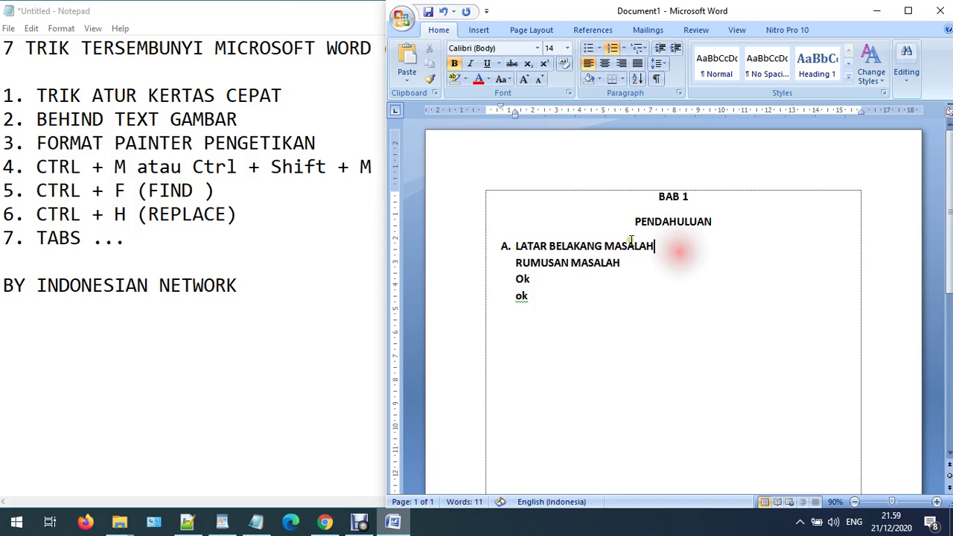
pyautogui.press('Return')
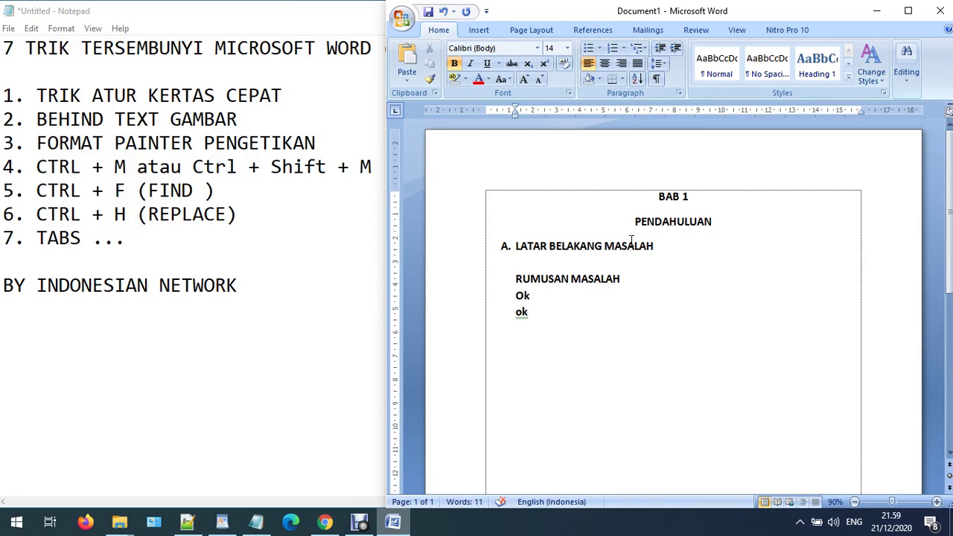
pyautogui.write('u')
pyautogui.press('BackSpace')
pyautogui.write('isi latar belakang')
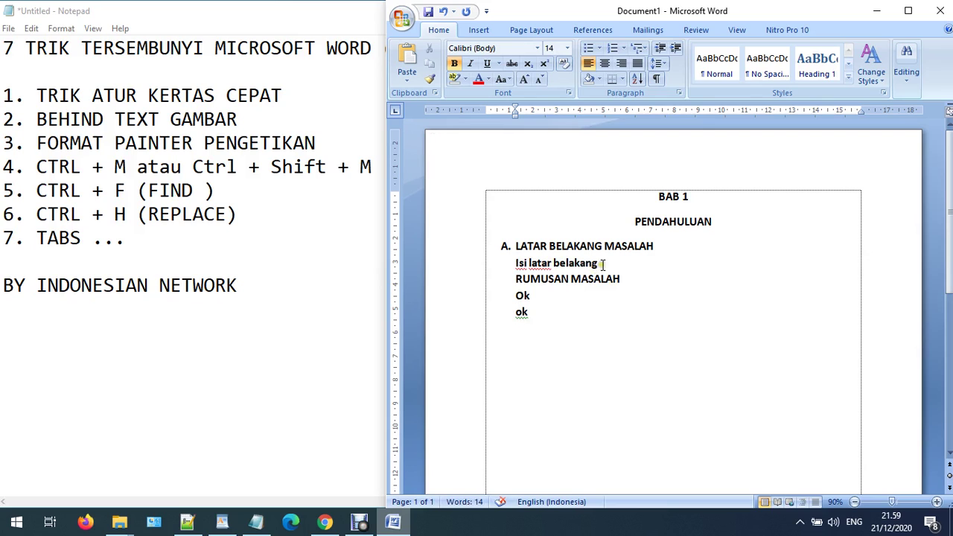
pyautogui.moveTo(600, 263); pyautogui.dragTo(505, 265)
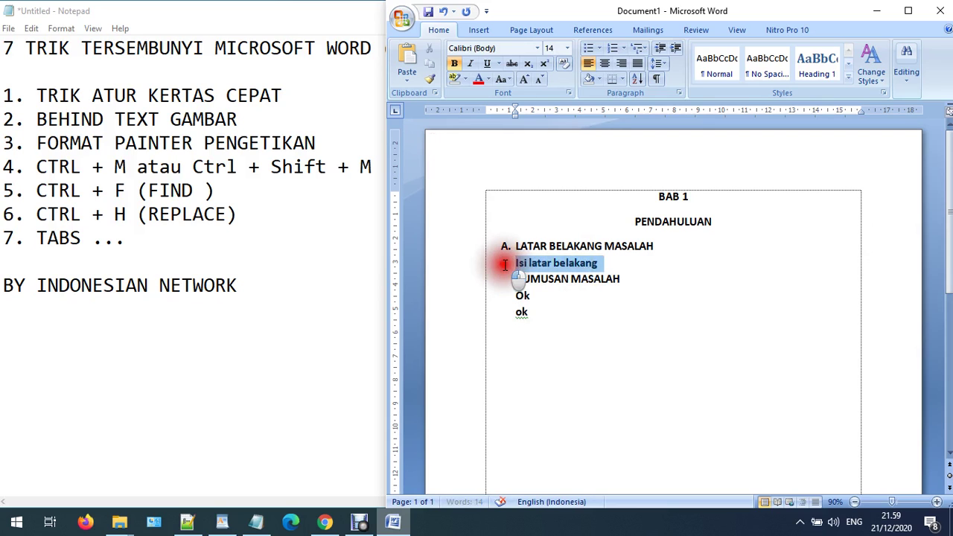
pyautogui.hotkey('ctrl', 'b')
# Step: Fill the section under heading A with twelve pasted copies of the "Isi latar belakang" line
pyautogui.click(612, 263)
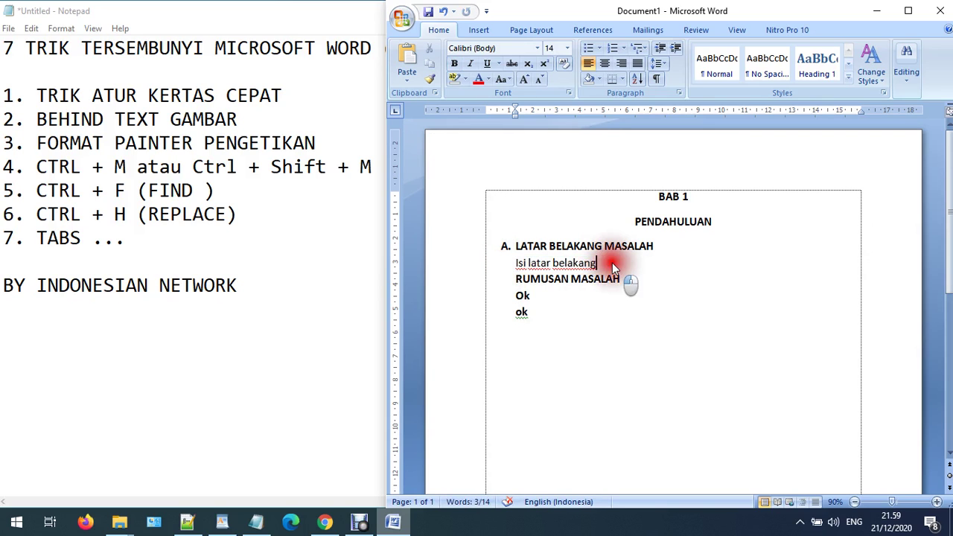
pyautogui.hotkey('ctrl', 'v')
pyautogui.hotkey('ctrl', 'v')
pyautogui.hotkey('ctrl', 'v')
pyautogui.hotkey('ctrl', 'v')
pyautogui.hotkey('ctrl', 'v')
pyautogui.hotkey('ctrl', 'v')
pyautogui.hotkey('ctrl', 'v')
pyautogui.hotkey('ctrl', 'v')
pyautogui.hotkey('ctrl', 'v')
pyautogui.hotkey('ctrl', 'v')
pyautogui.hotkey('ctrl', 'v')
pyautogui.hotkey('ctrl', 'v')
pyautogui.scroll(-1, 612, 263)
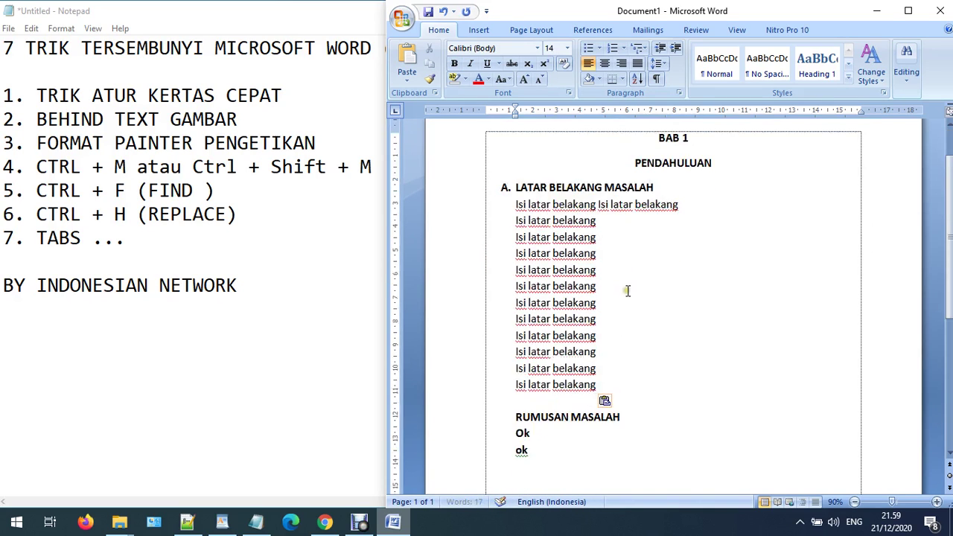
# Step: Add an empty line below RUMUSAN MASALAH and apply heading A's lettered format to that heading with Format Painter
pyautogui.click(631, 418)
pyautogui.press('Return')
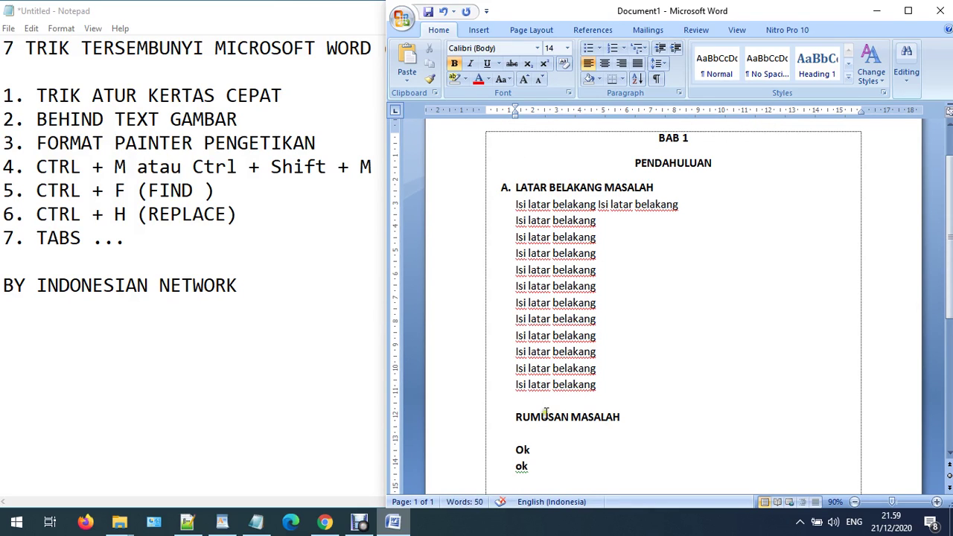
pyautogui.click(506, 188)
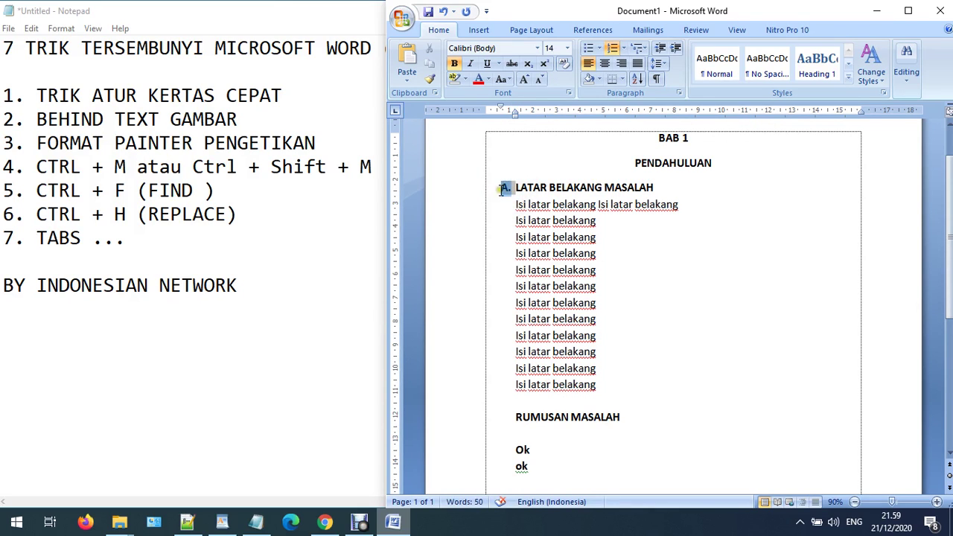
pyautogui.click(434, 77)
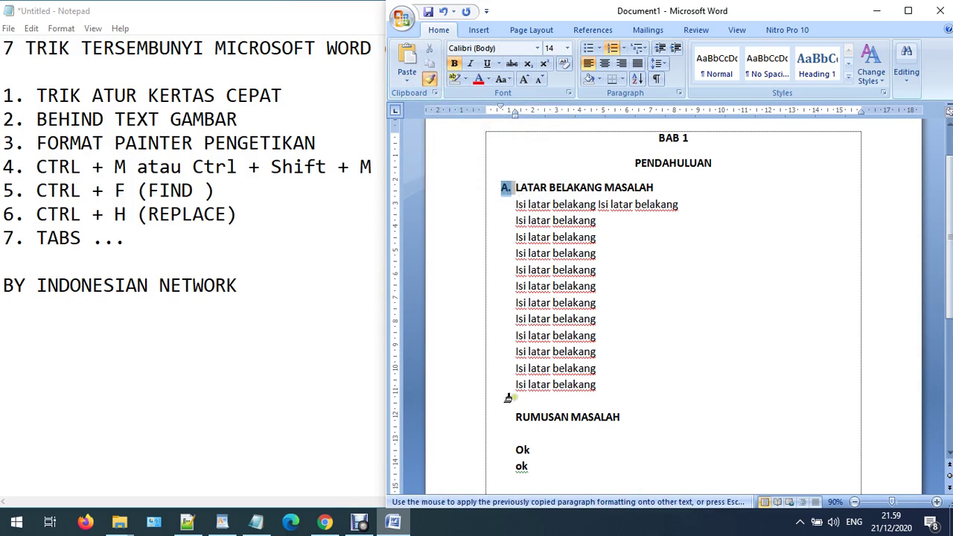
pyautogui.click(531, 417)
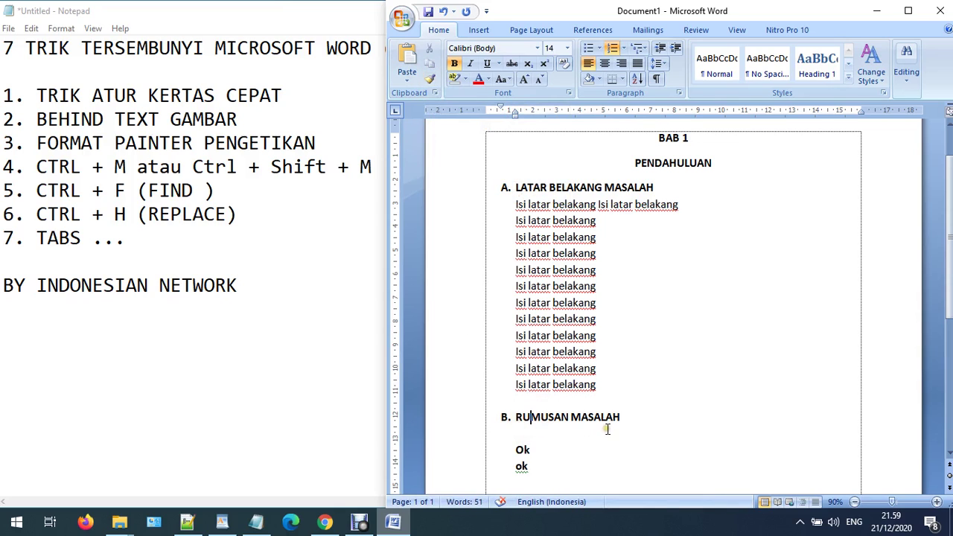
# Step: Replace the remaining capitalised "Ok" line below RUMUSAN MASALAH with "Isi rumusan masalah"
pyautogui.scroll(-1, 607, 429)
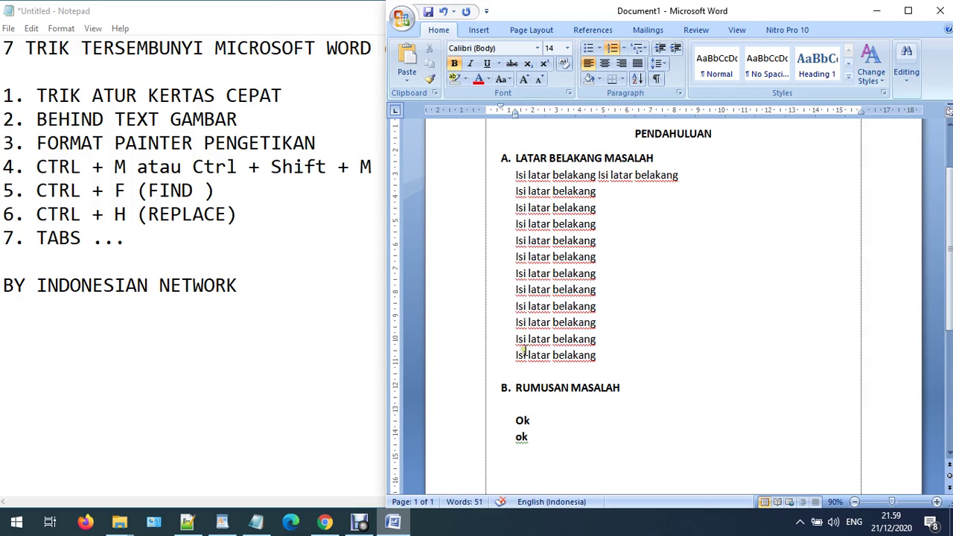
pyautogui.scroll(-1, 525, 350)
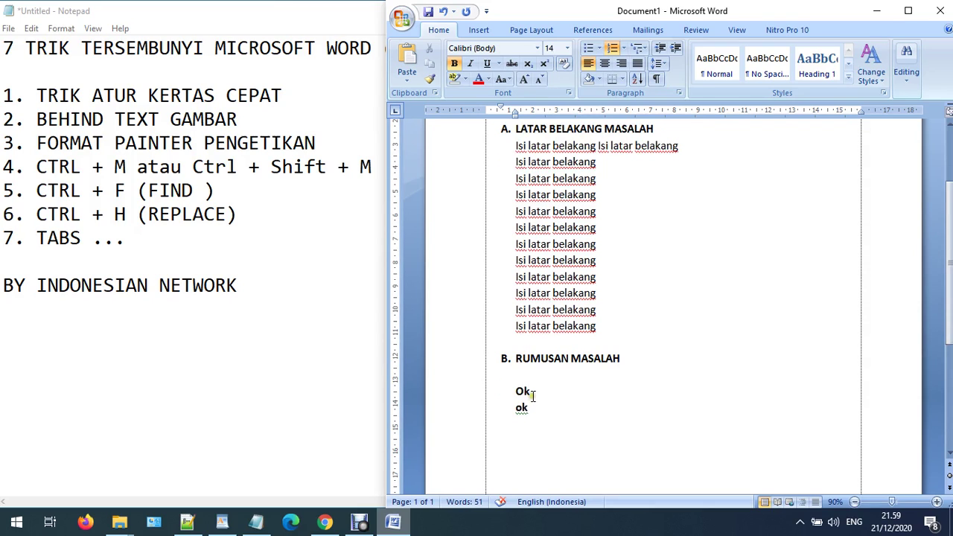
pyautogui.doubleClick(525, 392)
pyautogui.write('Isi rumu')
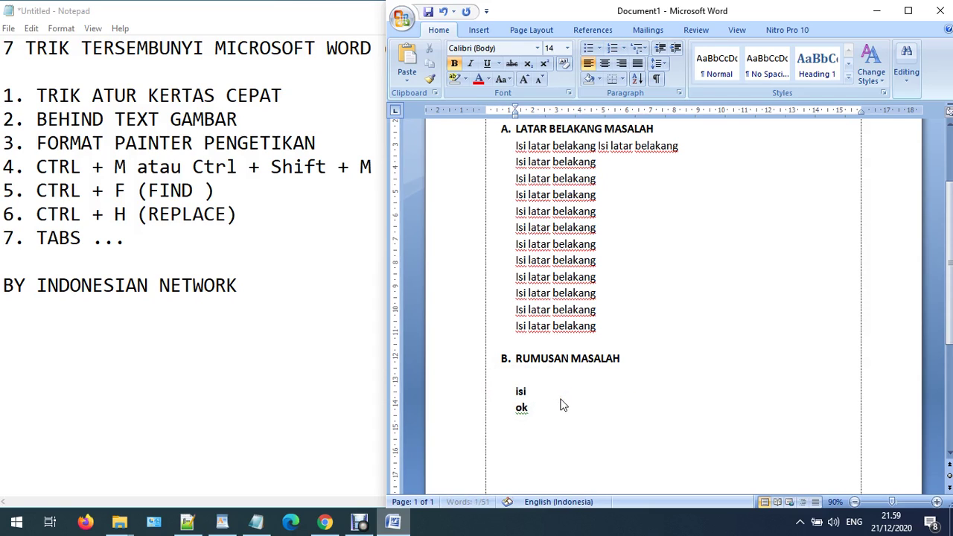
pyautogui.write('san masalah')
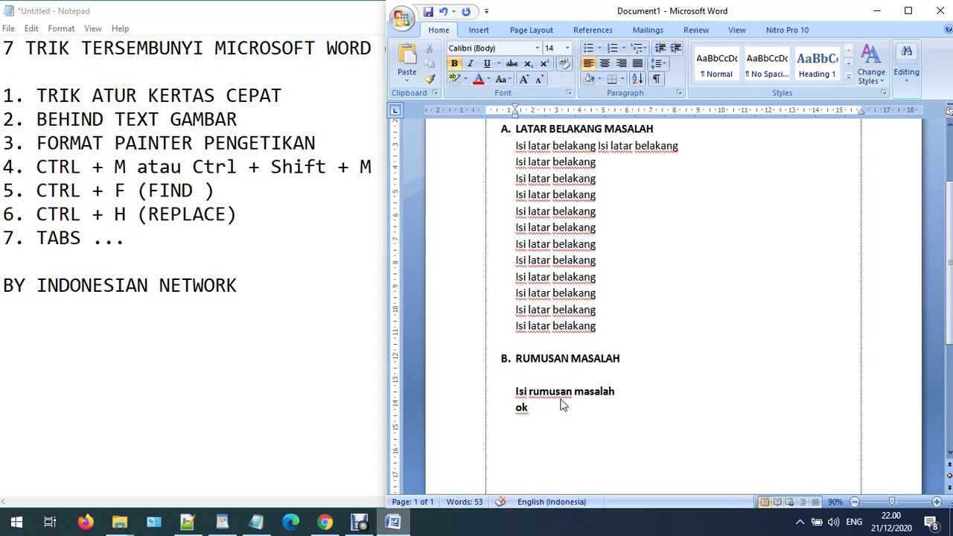
# Step: Insert another line "Isi rumusan masalah" directly under heading B, without a letter in front
pyautogui.press('Up')
pyautogui.press('Up')
pyautogui.press('Return')
pyautogui.press('BackSpace')
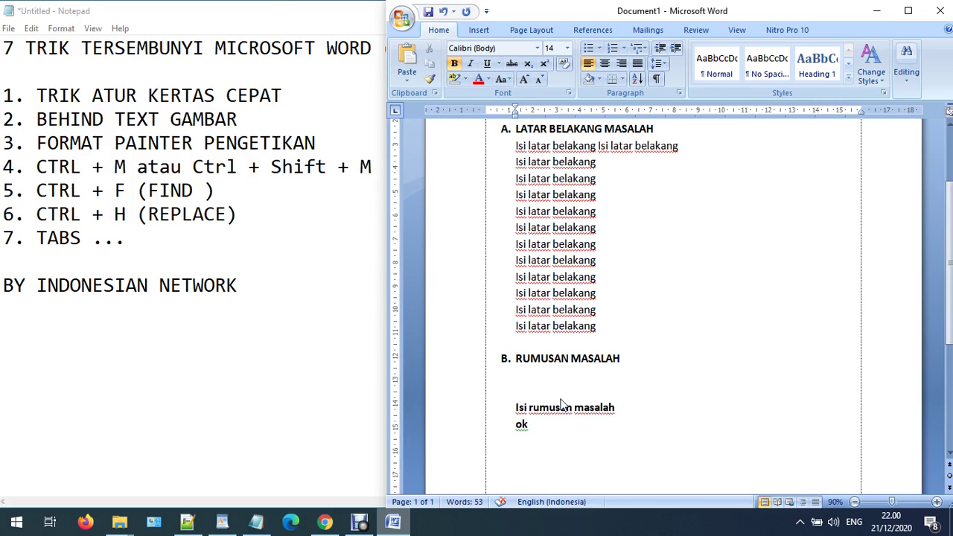
pyautogui.write('Isi ru')
pyautogui.write('musan mas')
pyautogui.write('ala')
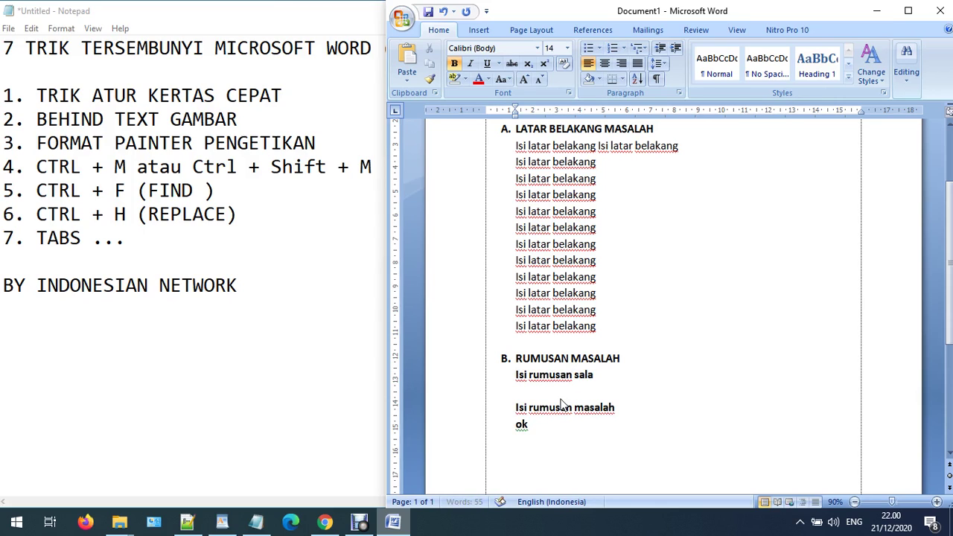
pyautogui.press('BackSpace')
pyautogui.press('BackSpace')
pyautogui.press('BackSpace')
pyautogui.press('BackSpace')
pyautogui.write('masa')
# Step: Put "Lanjutan" in front of the lower "Isi rumusan masalah" line and remove that line's indent
pyautogui.moveTo(515, 409)
pyautogui.mouseDown()
pyautogui.moveTo(527, 407)
pyautogui.moveTo(516, 408)
pyautogui.mouseUp()
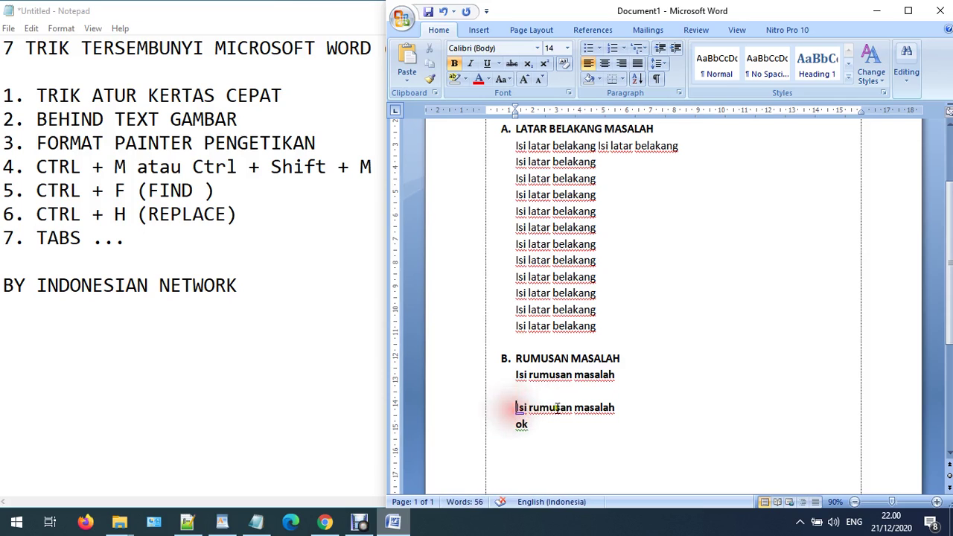
pyautogui.write('lanjutan')
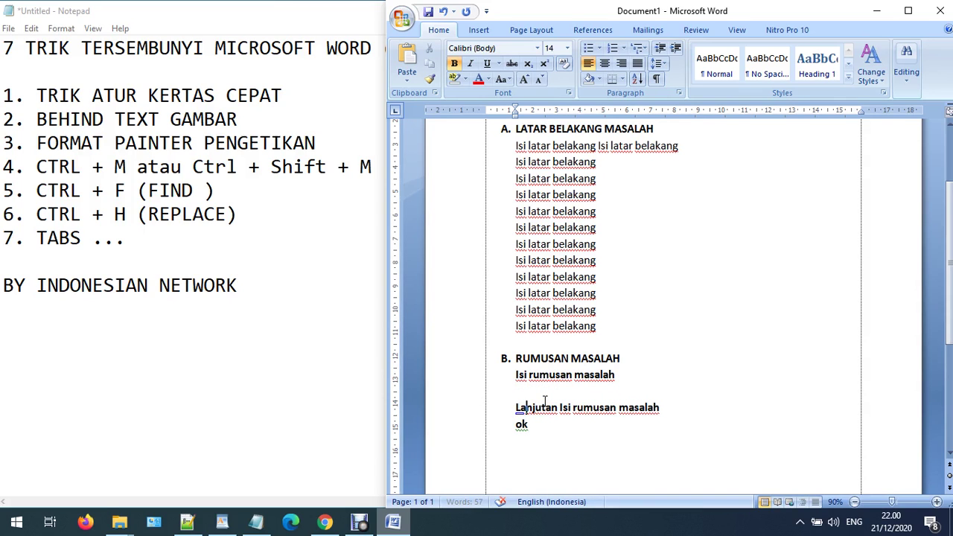
pyautogui.press('BackSpace')
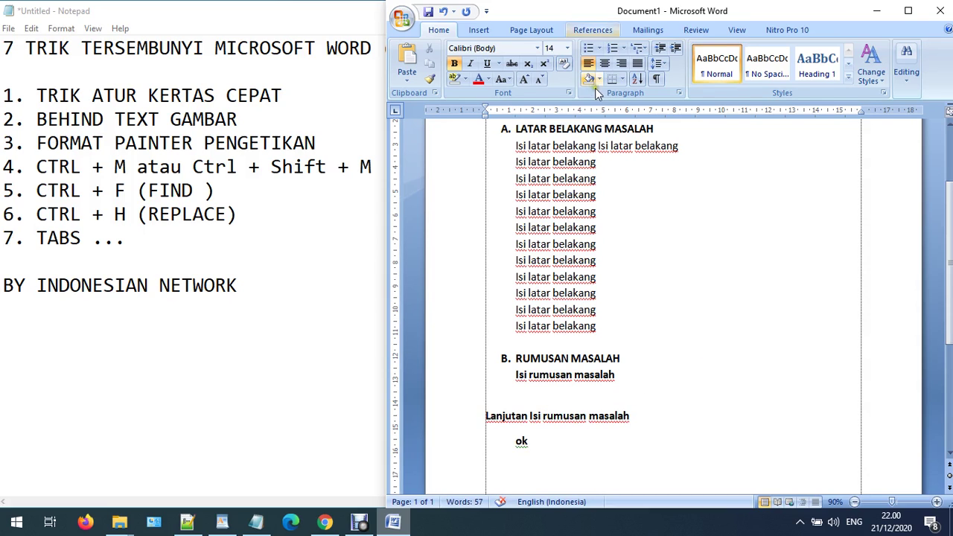
# Step: Copy the formatting of the "Isi rumusan masalah" line under heading B to the "Lanjutan" line with Format Painter
pyautogui.scroll(-2, 595, 88)
pyautogui.scroll(-1, 414, 420)
pyautogui.click(517, 316)
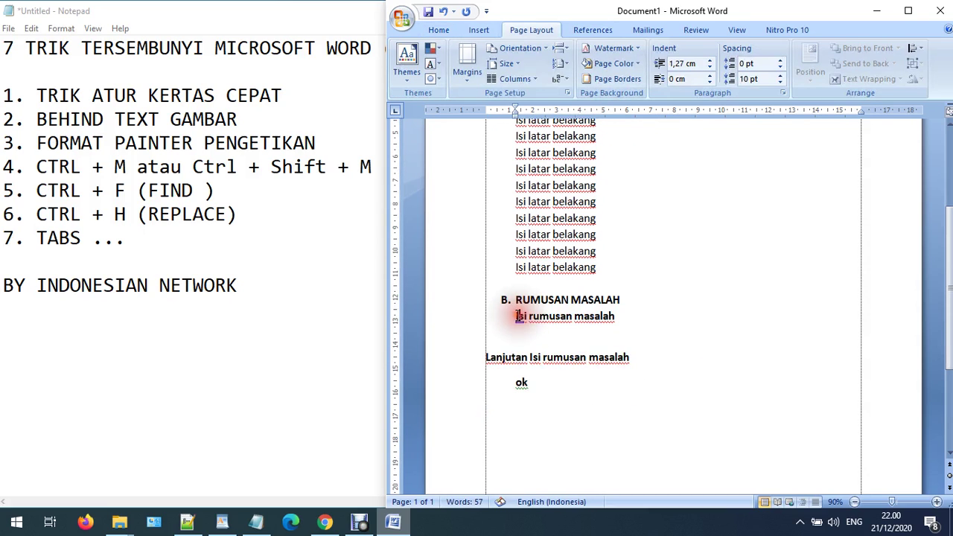
pyautogui.click(436, 32)
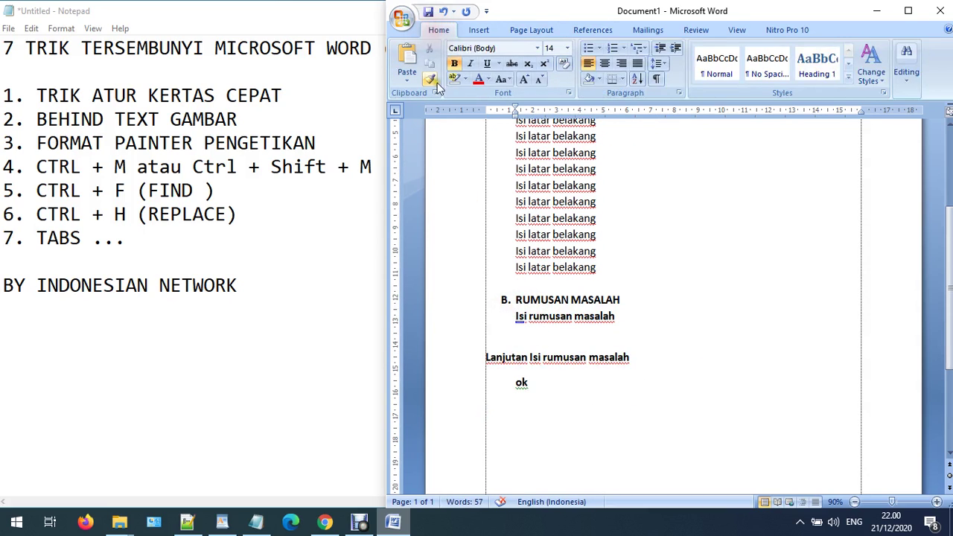
pyautogui.click(430, 79)
pyautogui.click(530, 359)
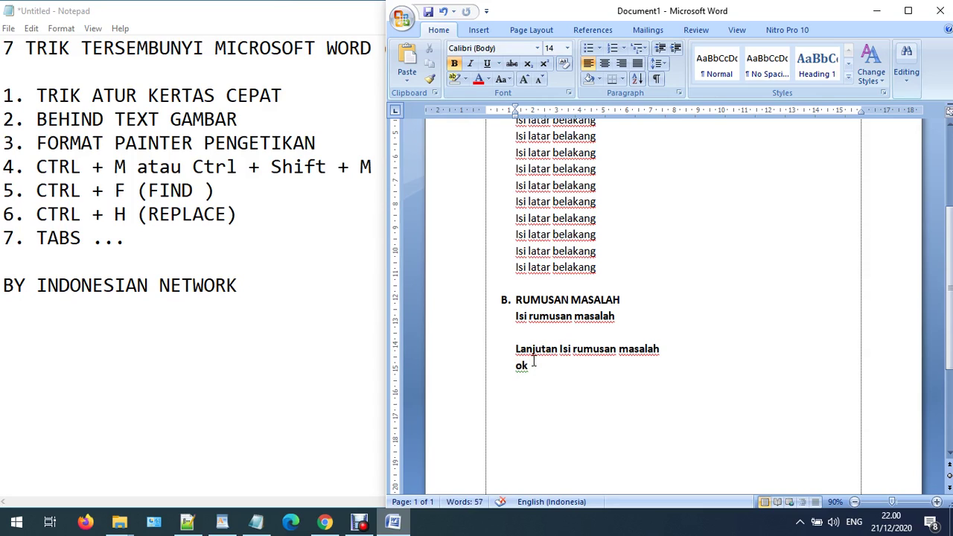
# Step: Copy the formatting of the RUMUSAN MASALAH heading to the "ok" line with Format Painter
pyautogui.click(514, 366)
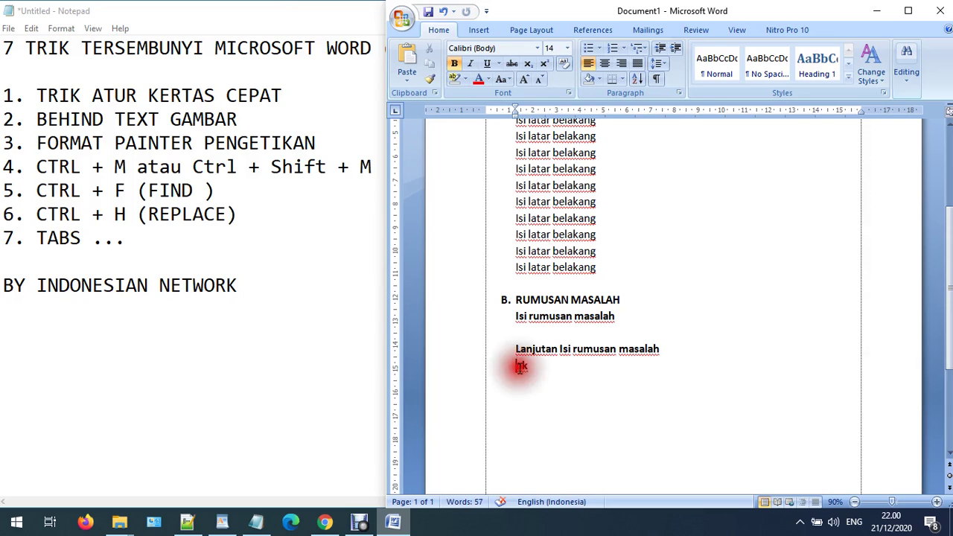
pyautogui.click(505, 300)
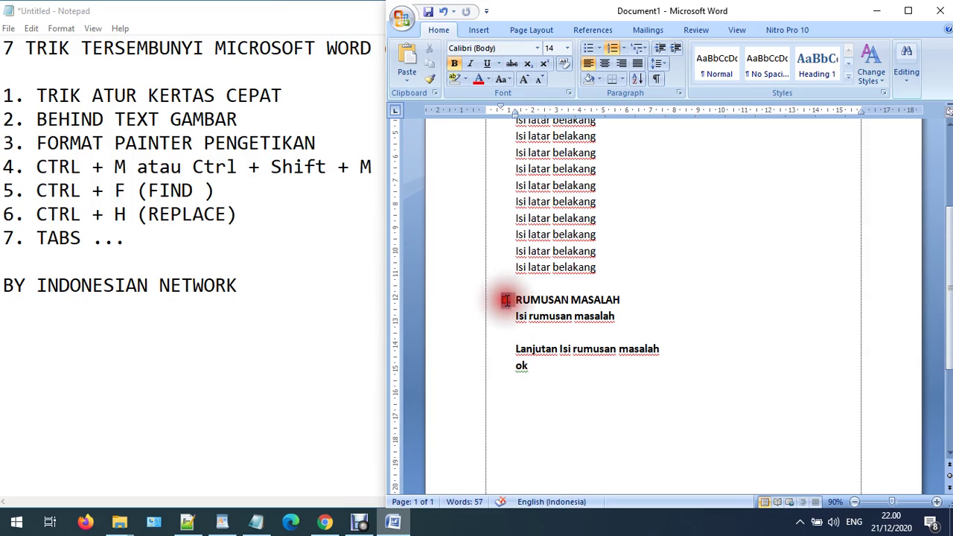
pyautogui.click(431, 79)
pyautogui.click(521, 366)
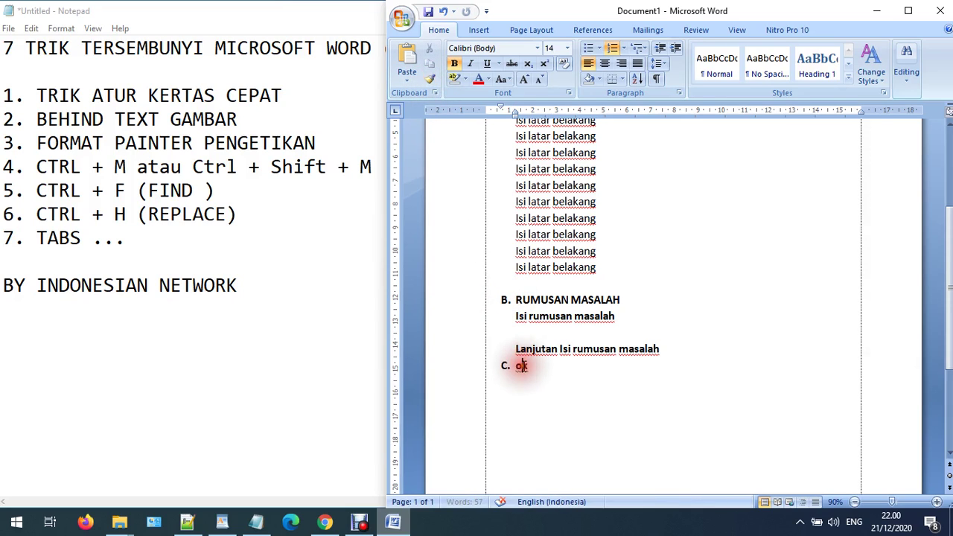
# Step: Replace the "ok" text of heading C with "BATASAN MASALAH" and insert a blank line above that heading
pyautogui.doubleClick(517, 366)
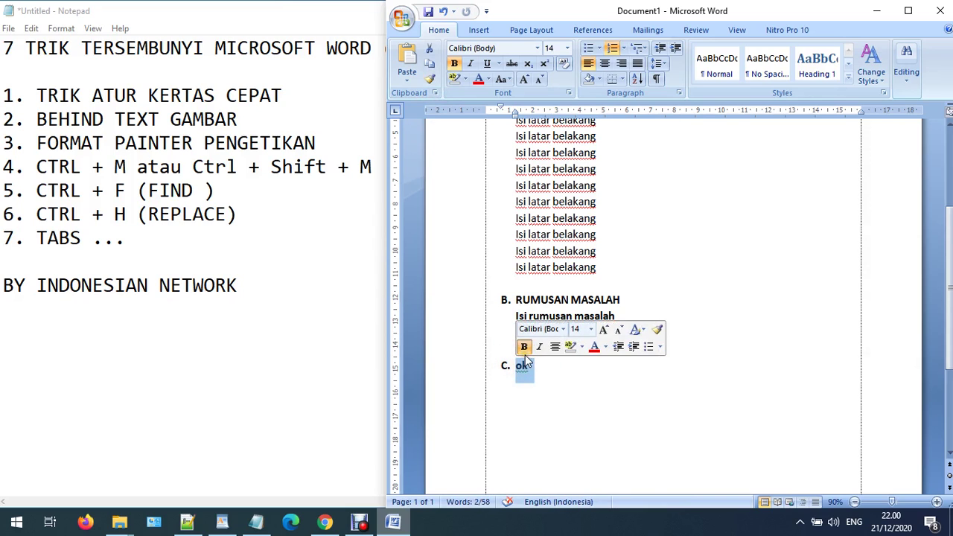
pyautogui.write('BATASAN')
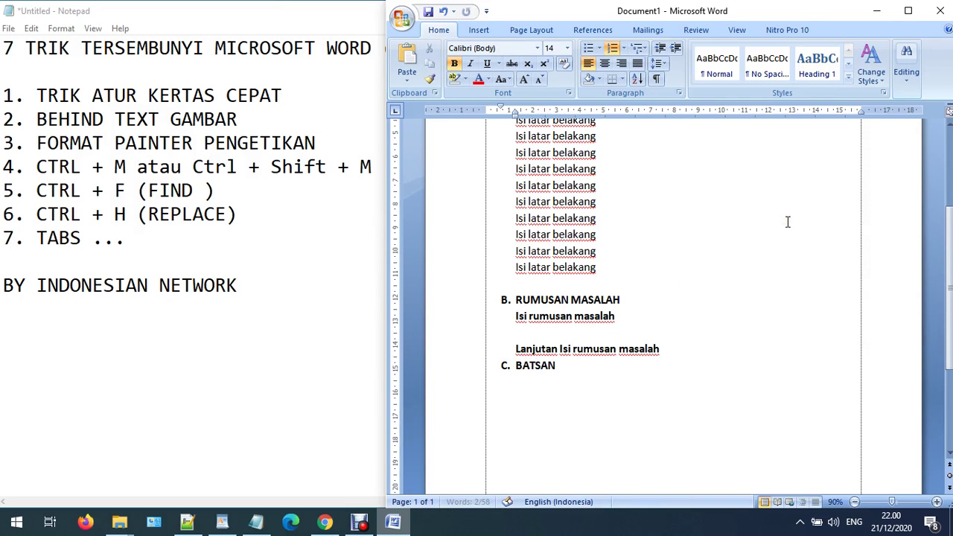
pyautogui.press('Left')
pyautogui.press('Left')
pyautogui.press('Left')
pyautogui.write('A')
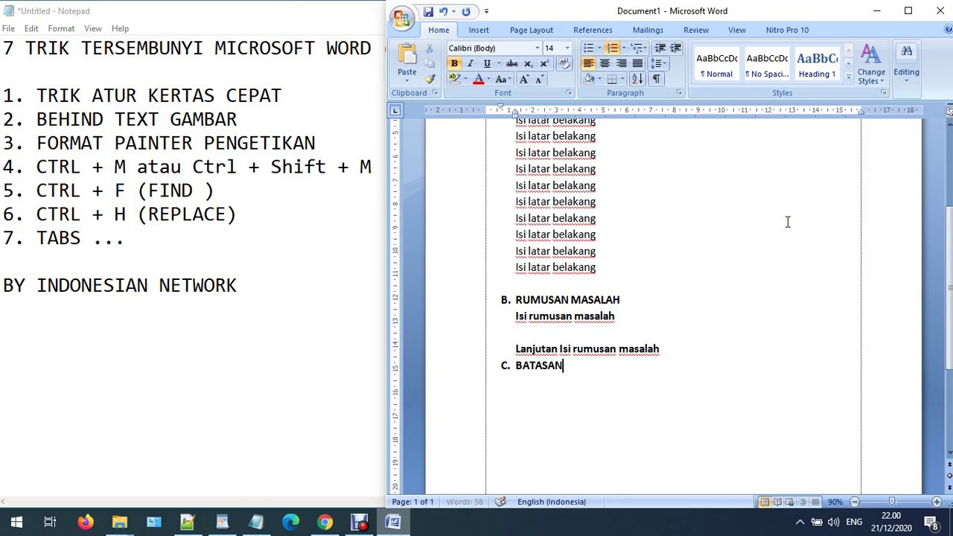
pyautogui.write(' AMS')
pyautogui.press('BackSpace')
pyautogui.press('BackSpace')
pyautogui.press('BackSpace')
pyautogui.write('MASALAH')
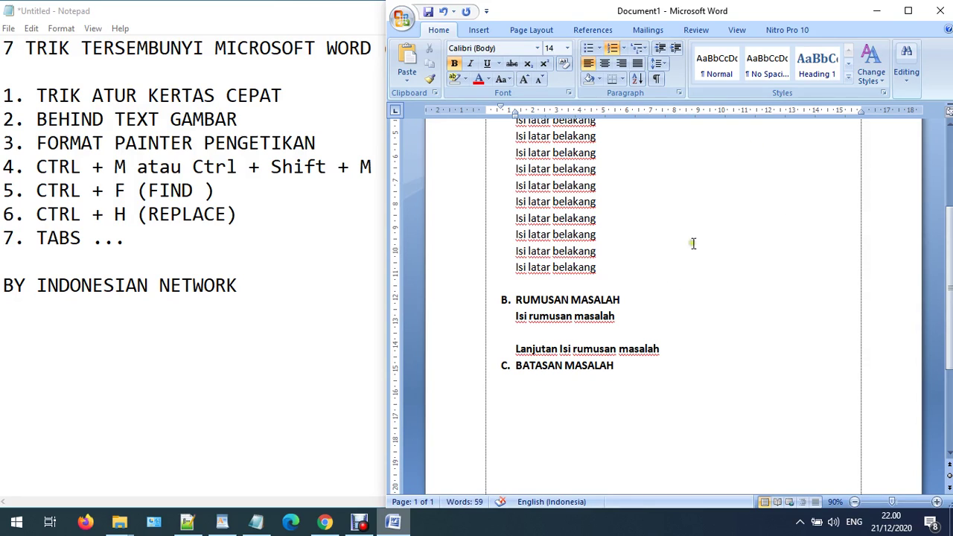
pyautogui.click(672, 353)
pyautogui.press('Return')
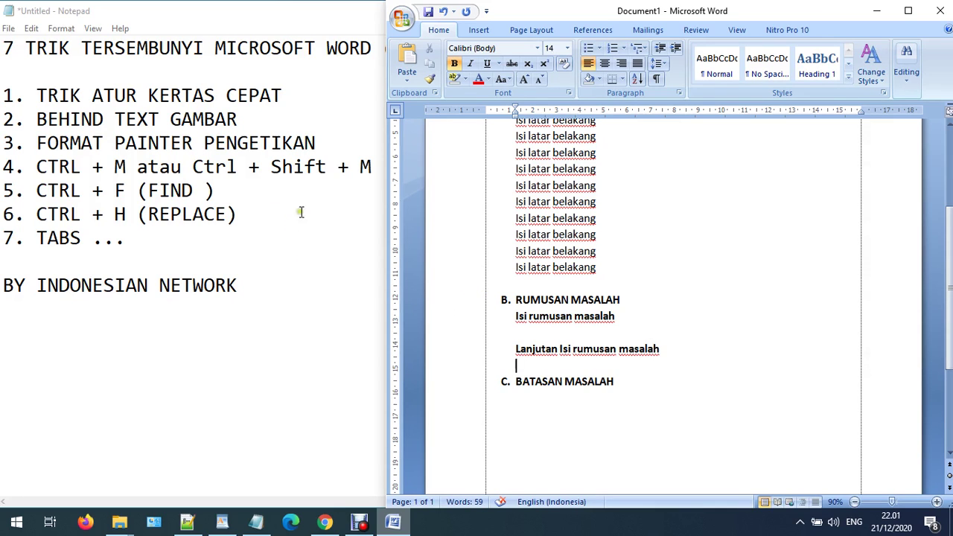
# Step: Indent the LATAR BELAKANG MASALAH heading by six levels
pyautogui.scroll(3, 451, 202)
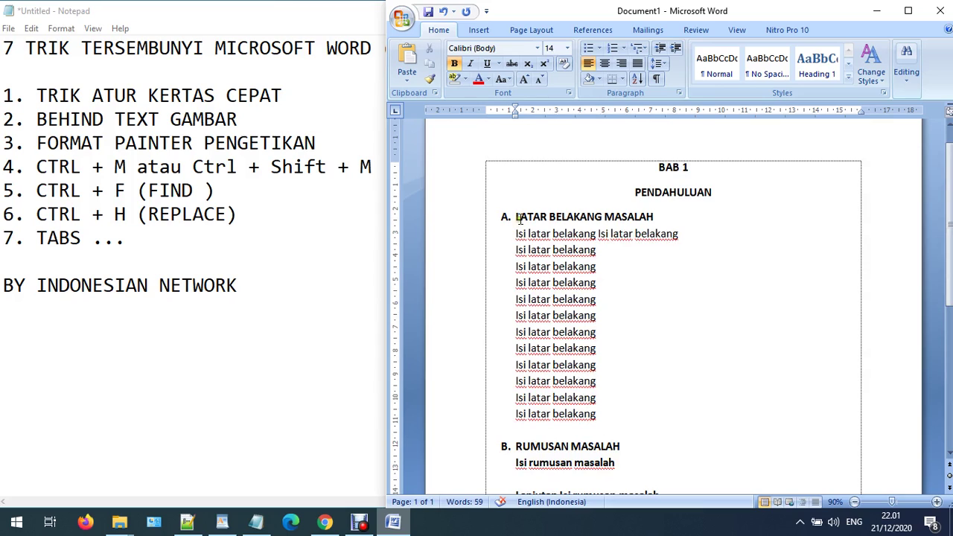
pyautogui.click(519, 216)
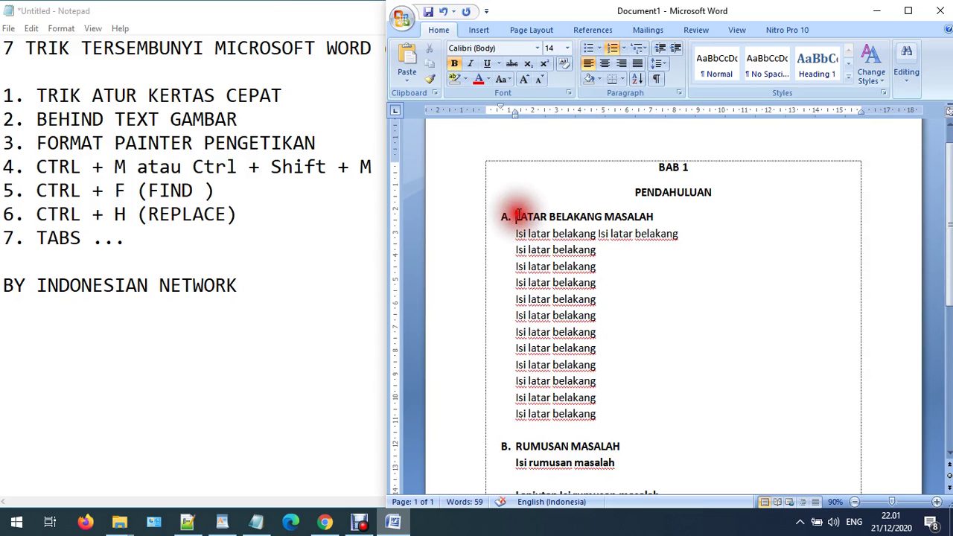
pyautogui.press('Tab')
pyautogui.press('Tab')
pyautogui.press('Tab')
pyautogui.press('Tab')
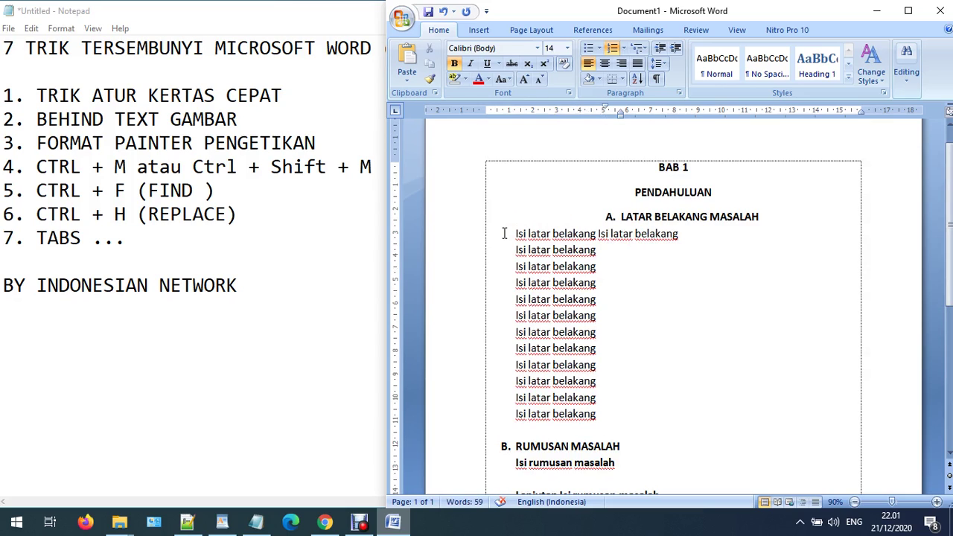
pyautogui.press('Tab')
pyautogui.press('Tab')
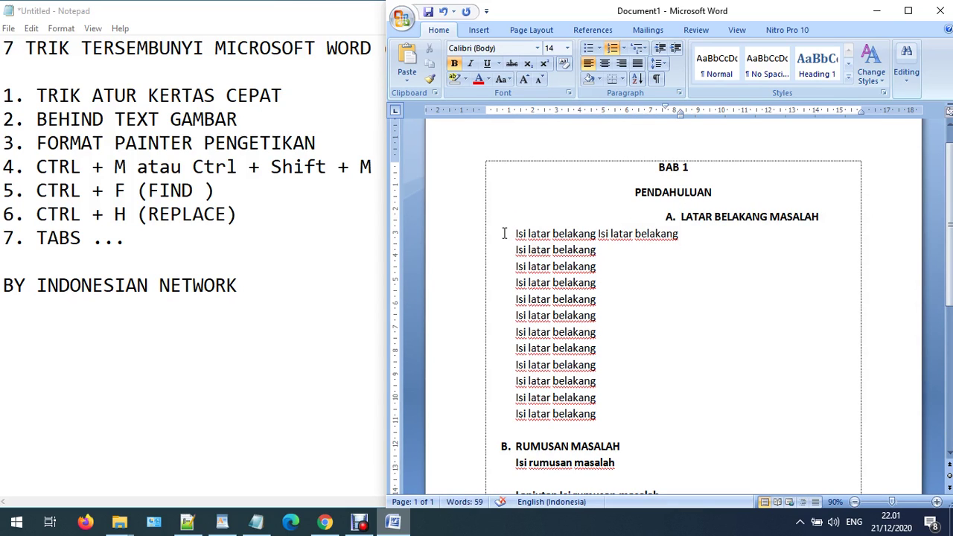
# Step: Decrease the indent of the LATAR BELAKANG MASALAH heading until its letter A sits at the page's left margin
pyautogui.hotkey('shift', 'Tab')
pyautogui.hotkey('shift', 'Tab')
pyautogui.hotkey('shift', 'Tab')
pyautogui.hotkey('shift', 'Tab')
pyautogui.hotkey('shift', 'Tab')
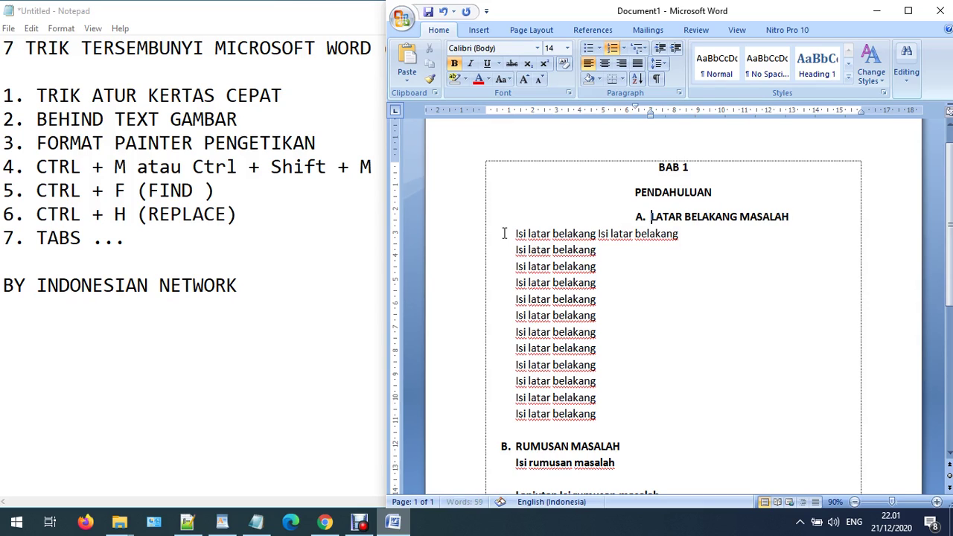
pyautogui.hotkey('shift', 'Tab')
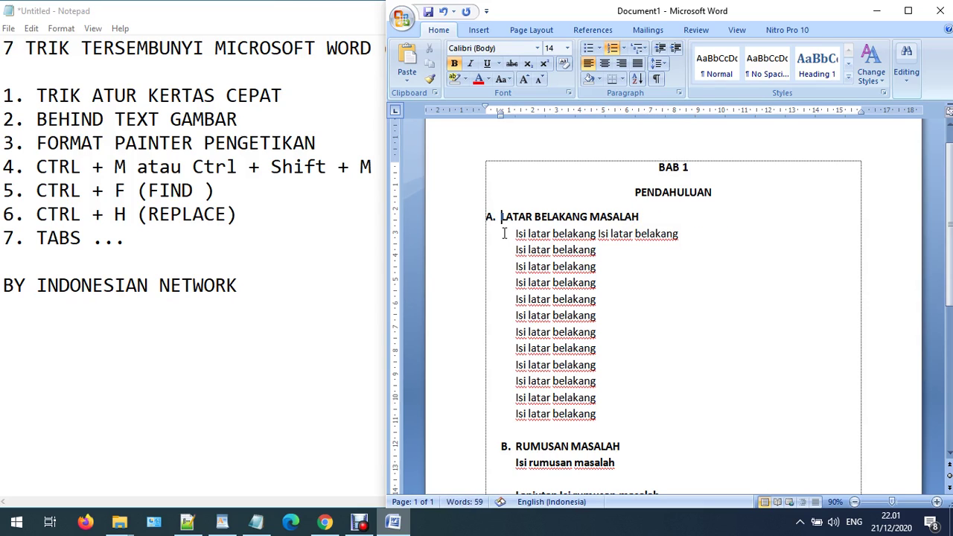
# Step: Indent the LATAR BELAKANG MASALAH heading by five levels and bring it back to the page margin
pyautogui.press('Tab')
pyautogui.press('Tab')
pyautogui.press('Tab')
pyautogui.press('Tab')
pyautogui.press('Tab')
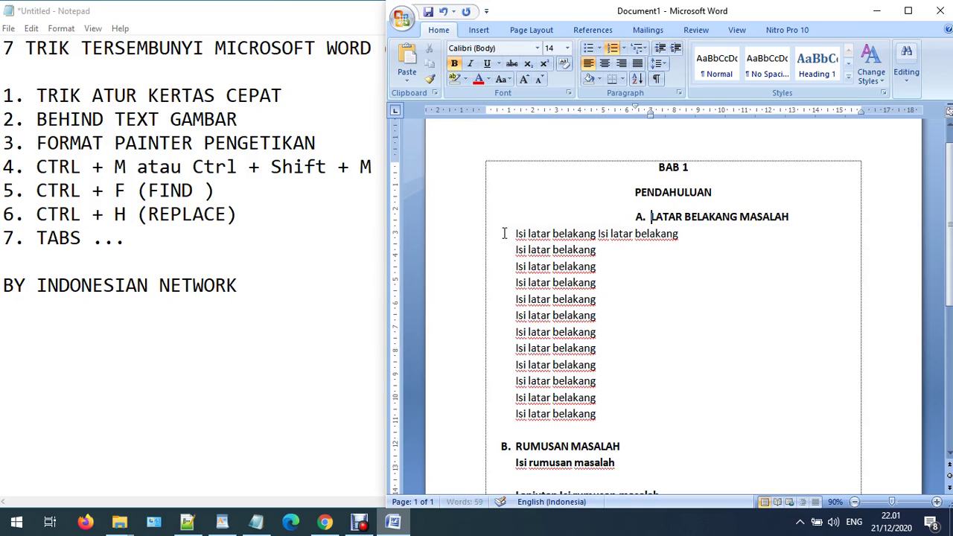
pyautogui.hotkey('shift', 'Tab')
pyautogui.hotkey('shift', 'Tab')
pyautogui.hotkey('shift', 'Tab')
pyautogui.hotkey('shift', 'Tab')
pyautogui.hotkey('shift', 'Tab')
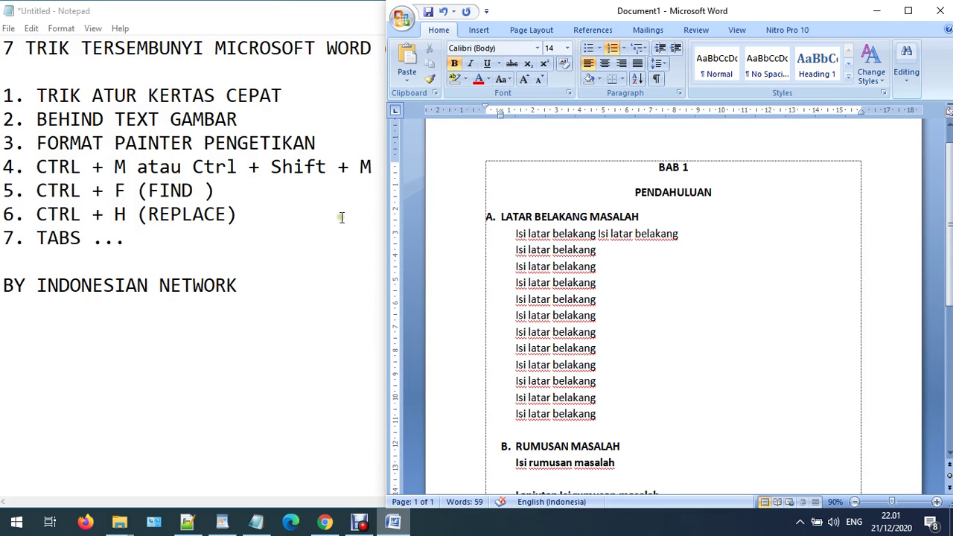
# Step: Highlight the "F (FIND )" entry of the trick list in Notepad and return to the Word document
pyautogui.moveTo(189, 191); pyautogui.dragTo(105, 195)
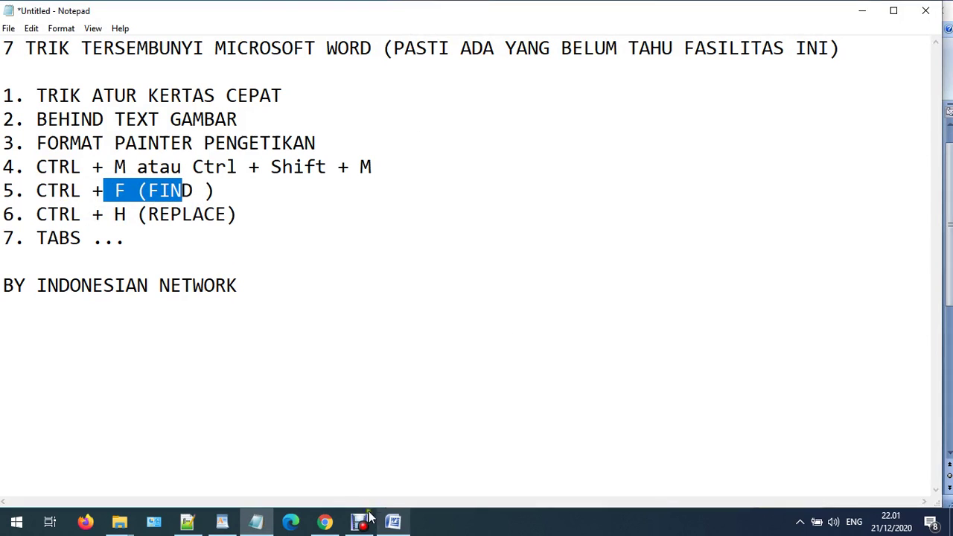
pyautogui.click(393, 521)
pyautogui.click(691, 324)
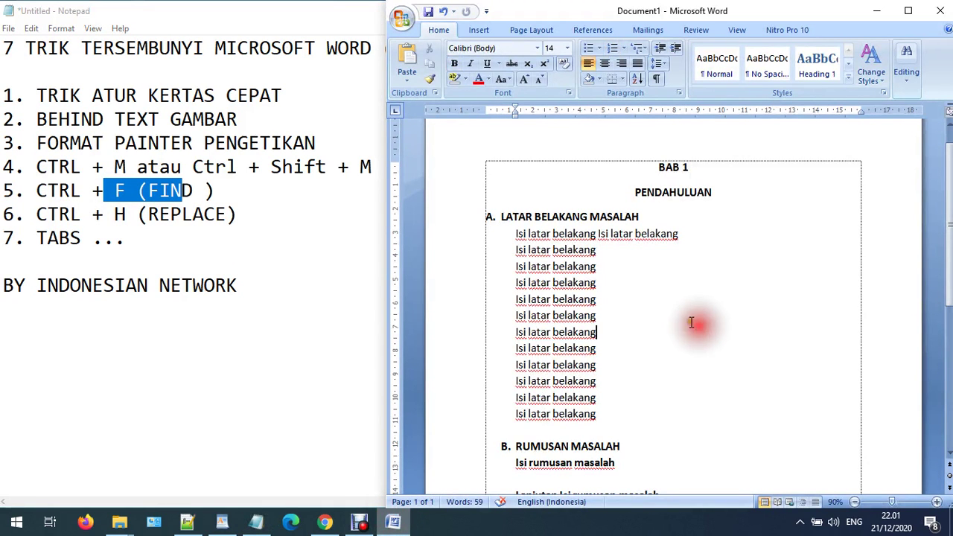
pyautogui.scroll(-2, 688, 313)
pyautogui.scroll(2, 687, 296)
pyautogui.scroll(-1, 704, 205)
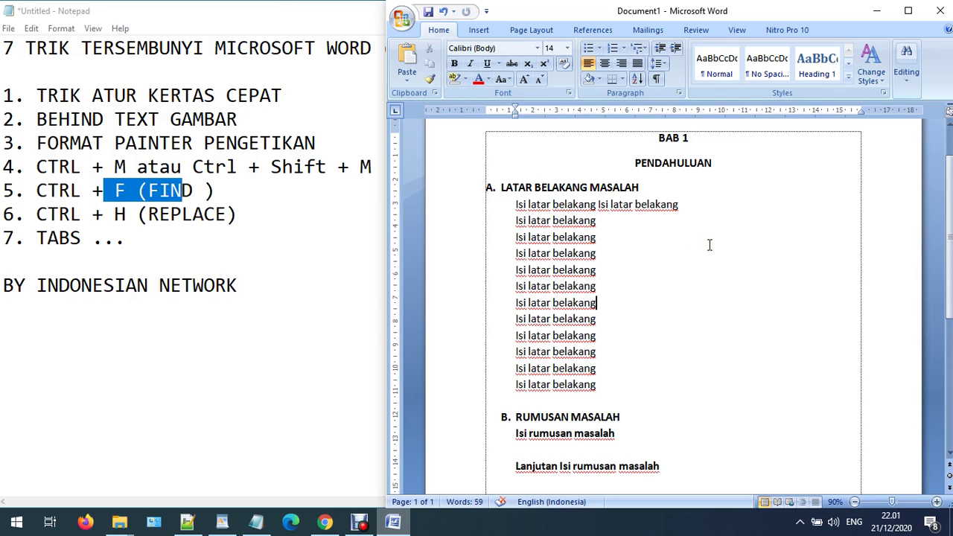
# Step: Search the document for "rumusan" and select the word RUMUSAN in heading B
pyautogui.hotkey('ctrl', 'f')
pyautogui.write('rumusan')
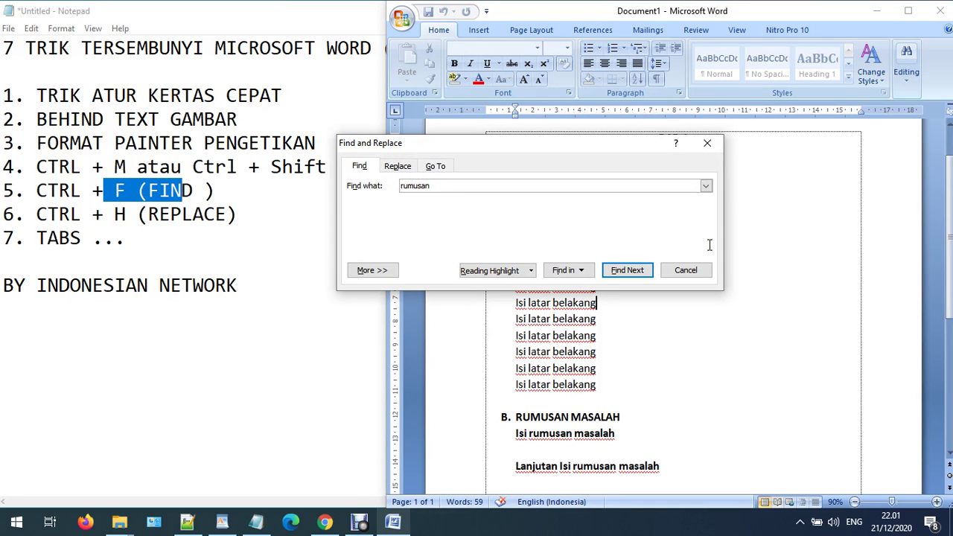
pyautogui.press('Return')
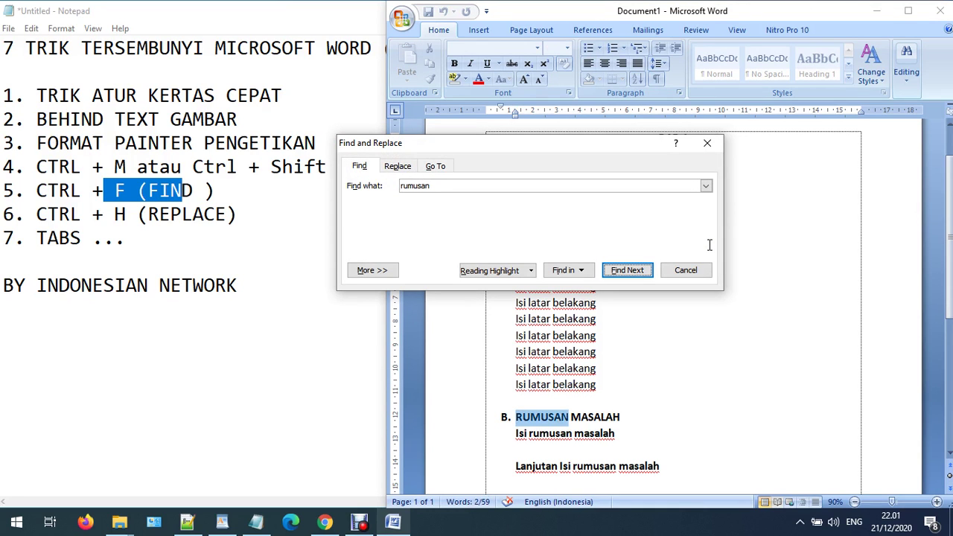
pyautogui.press('Escape')
pyautogui.click(542, 417)
pyautogui.moveTo(569, 419); pyautogui.dragTo(517, 417)
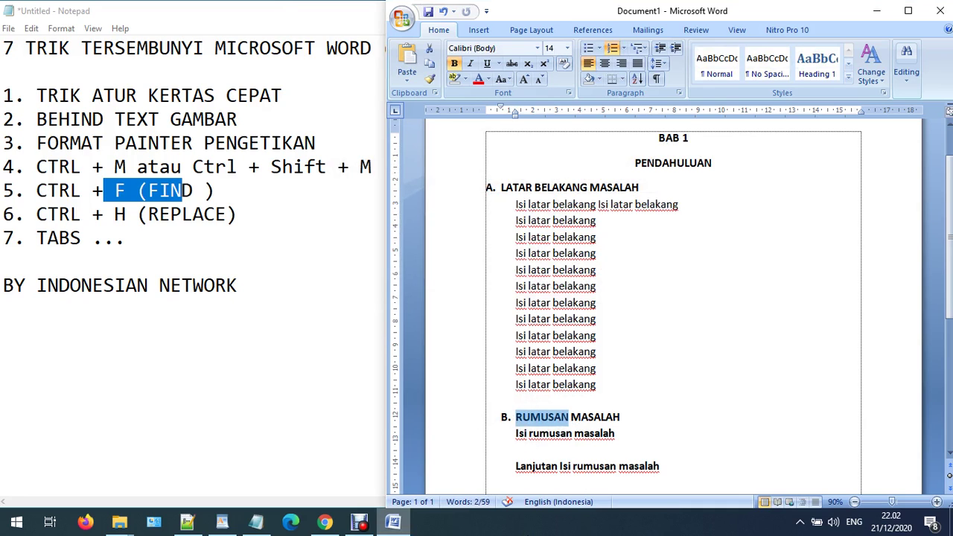
# Step: Highlight the word REPLACE in the Notepad trick list and return to the Word document
pyautogui.moveTo(226, 215); pyautogui.dragTo(149, 216)
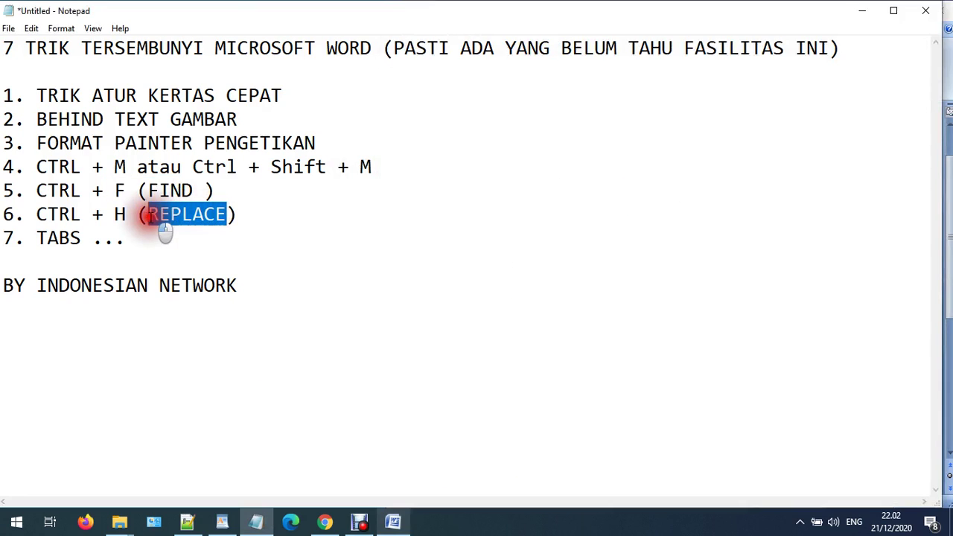
pyautogui.click(393, 522)
pyautogui.click(663, 257)
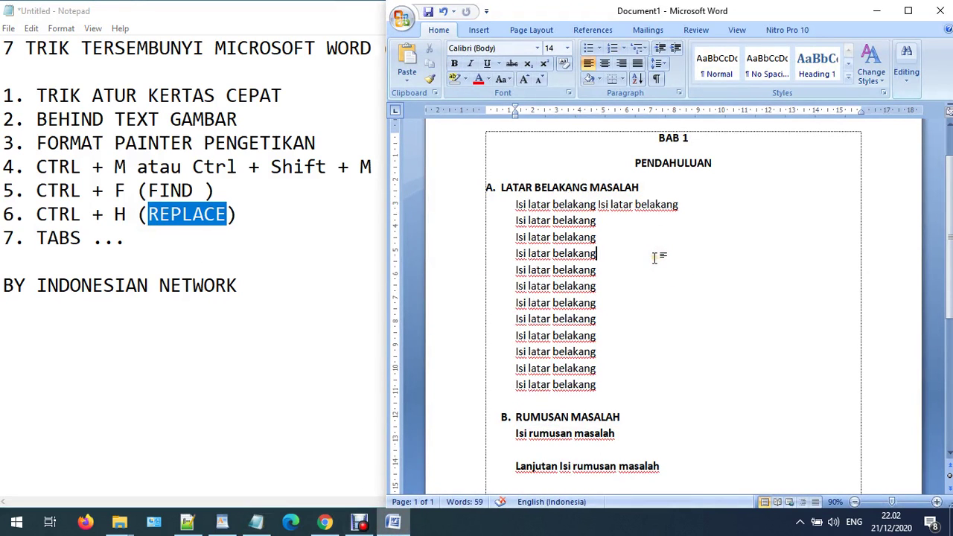
# Step: Replace every occurrence of "masalah" in the document with "PERMASALAHAN"
pyautogui.hotkey('ctrl', 'h')
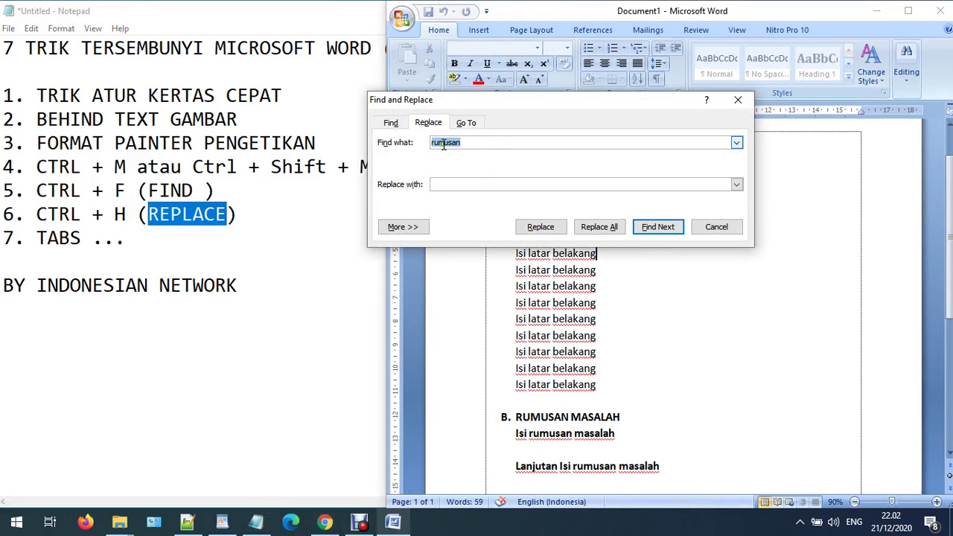
pyautogui.moveTo(478, 102); pyautogui.dragTo(533, 257)
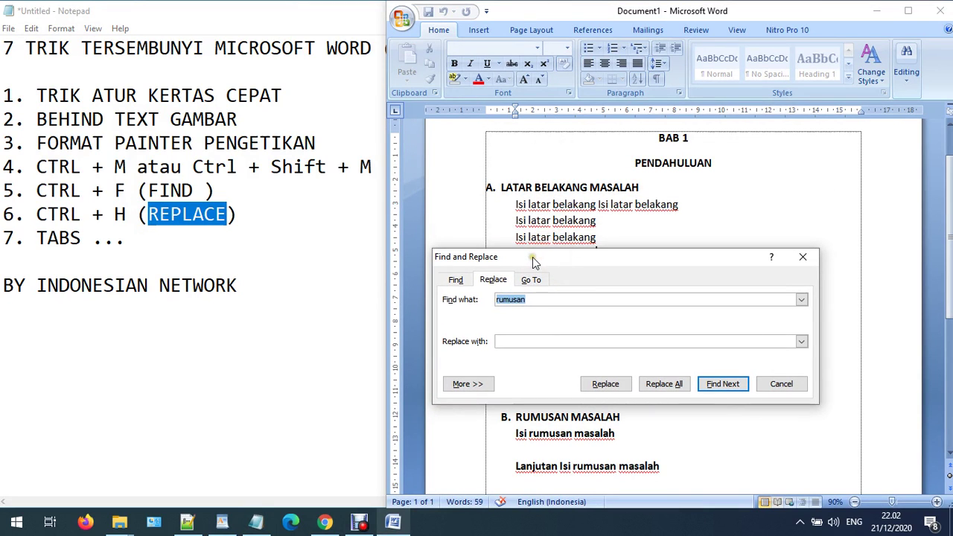
pyautogui.write('masalah')
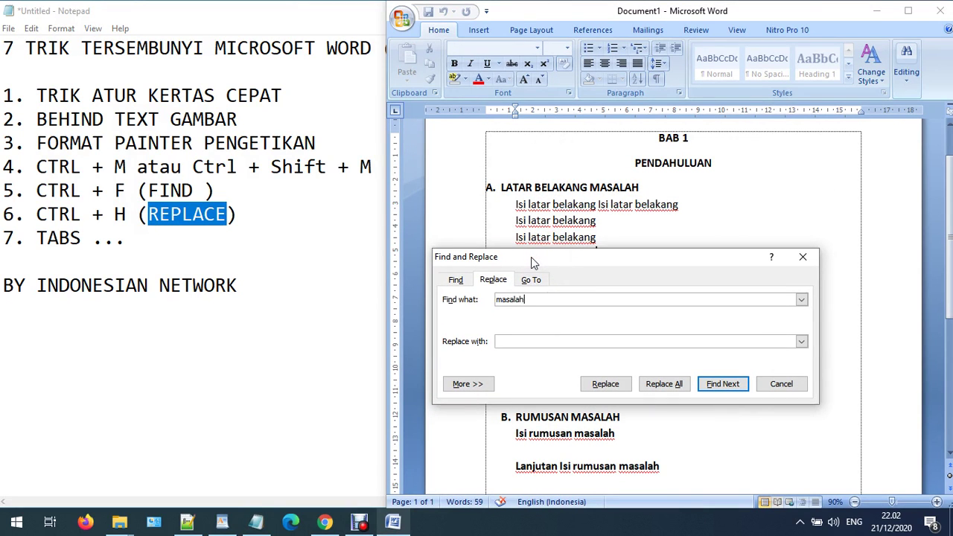
pyautogui.click(521, 341)
pyautogui.write('PERMASALAHAN')
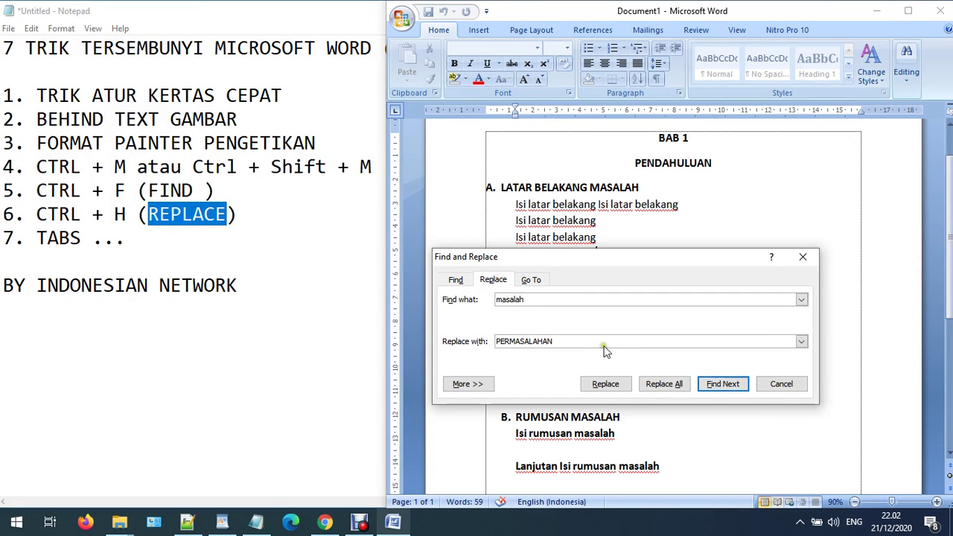
pyautogui.click(676, 388)
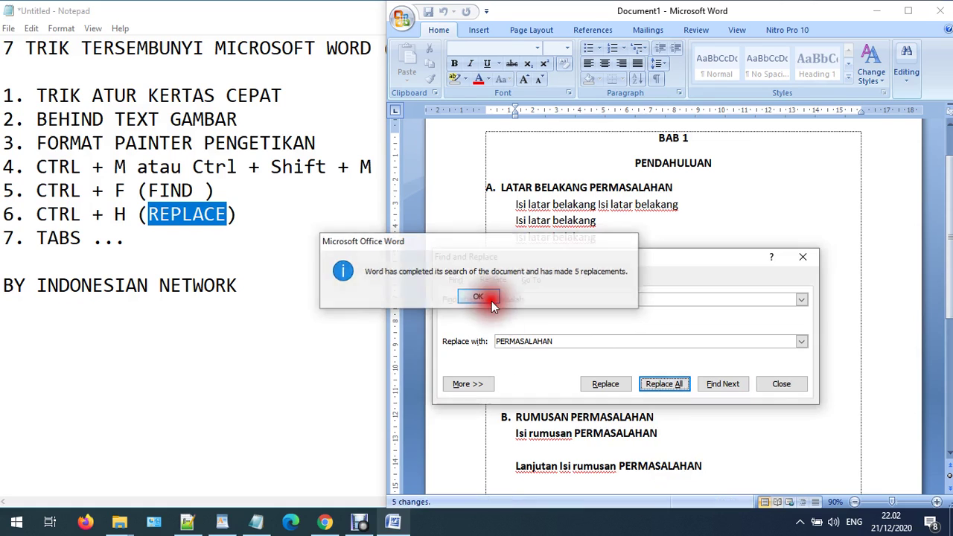
pyautogui.click(478, 297)
pyautogui.click(781, 384)
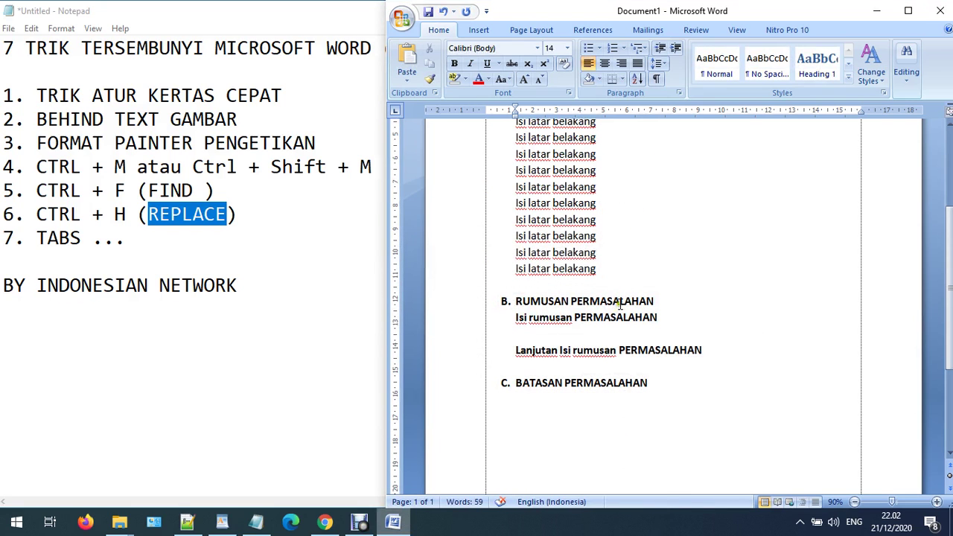
# Step: Highlight the TABS entry of the trick list in Notepad and return to the Word document
pyautogui.click(656, 318)
pyautogui.scroll(2, 652, 224)
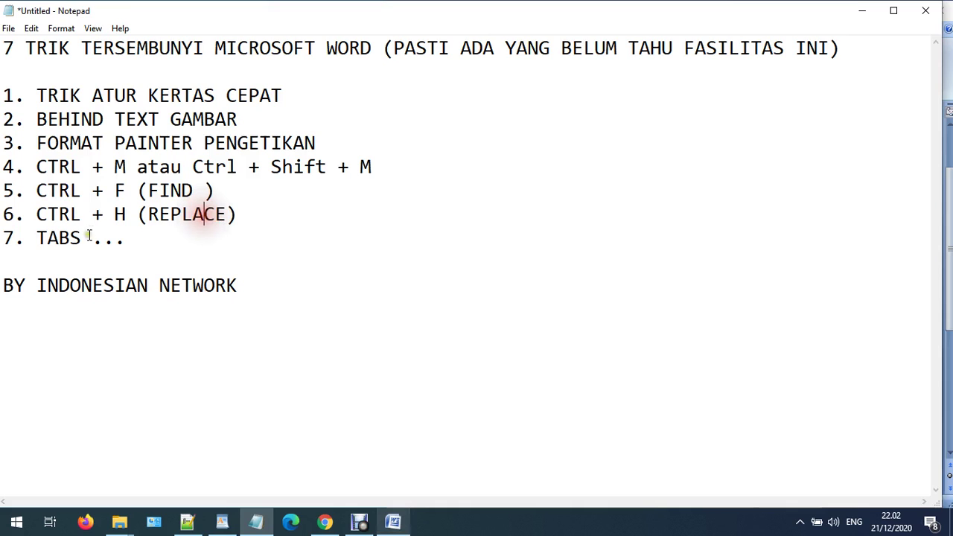
pyautogui.moveTo(149, 238); pyautogui.dragTo(60, 239)
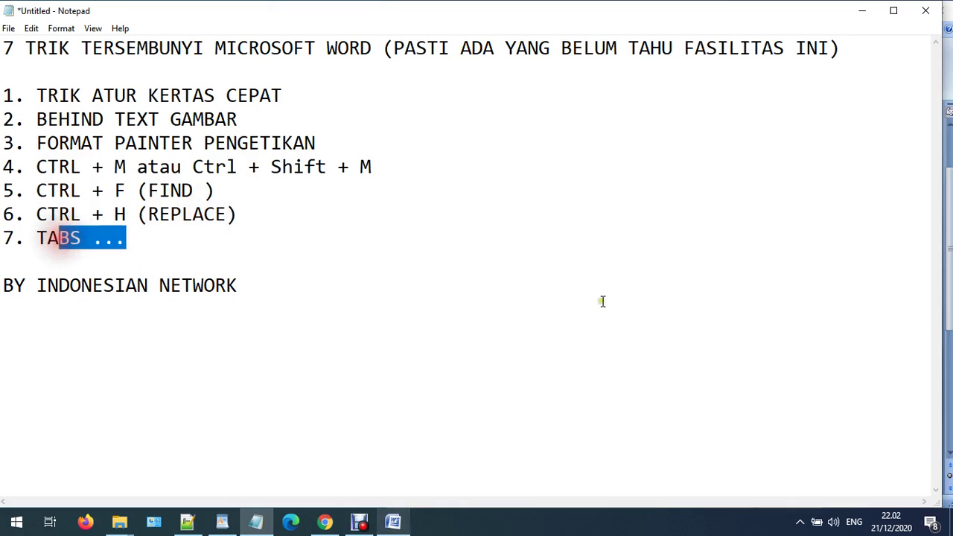
pyautogui.click(393, 522)
# Step: Add an unnumbered line "DAFTAR ISI" at the page margin below the BATASAN PERMASALAHAN heading
pyautogui.scroll(-3, 553, 377)
pyautogui.scroll(-1, 552, 377)
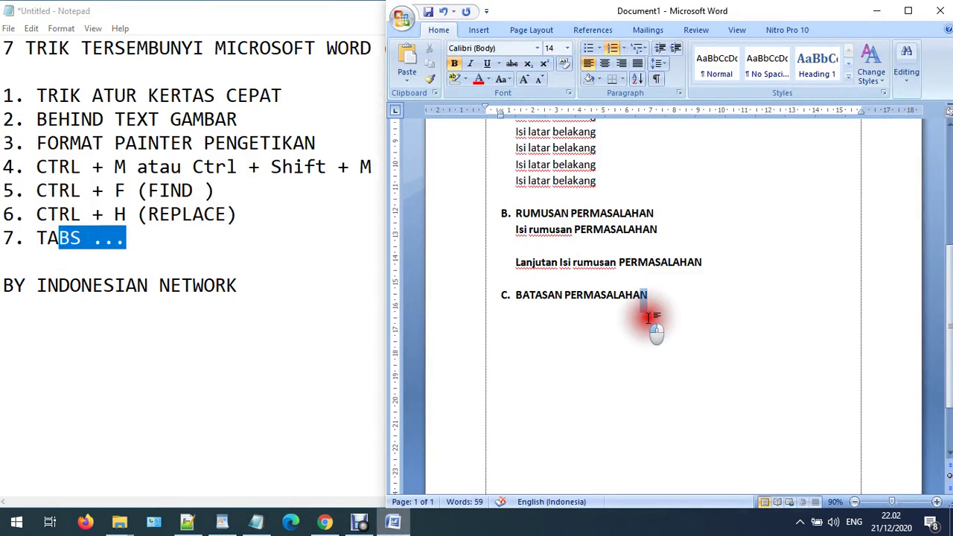
pyautogui.click(668, 297)
pyautogui.press('Return')
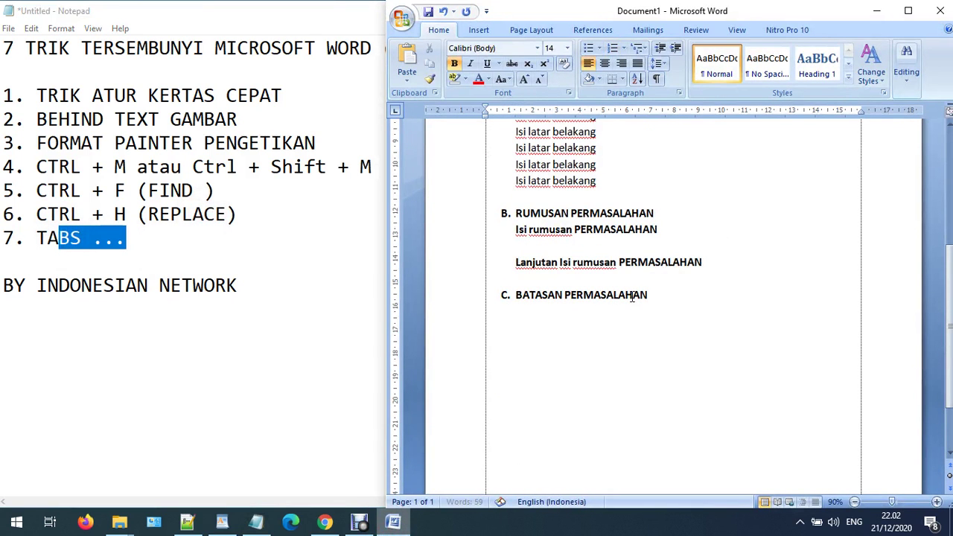
pyautogui.press('Return')
pyautogui.write('DAFTAR ISI')
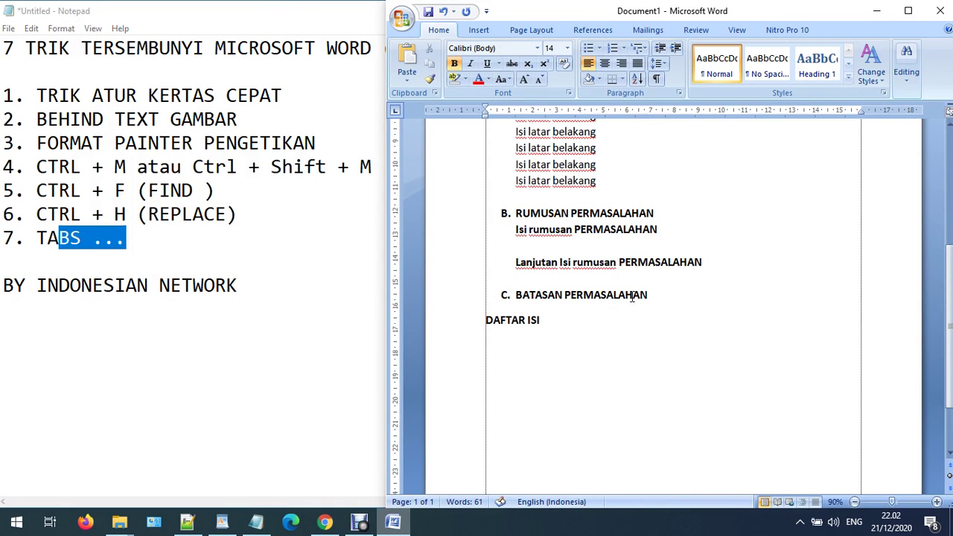
# Step: Centre the "DAFTAR ISI" line below the BATASAN PERMASALAHAN heading
pyautogui.scroll(4, 632, 296)
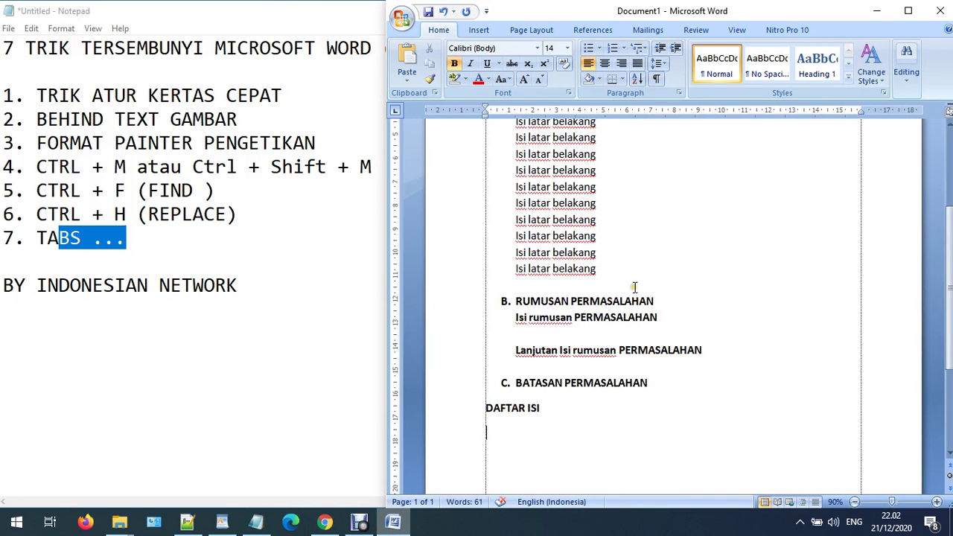
pyautogui.scroll(-2, 634, 288)
pyautogui.click(547, 409)
pyautogui.hotkey('ctrl', 'e')
pyautogui.scroll(-1, 637, 399)
# Step: Add the entries "JUDUL" and "BAB 1 PENDAHULUAN" on separate lines below the DAFTAR ISI title
pyautogui.click(617, 375)
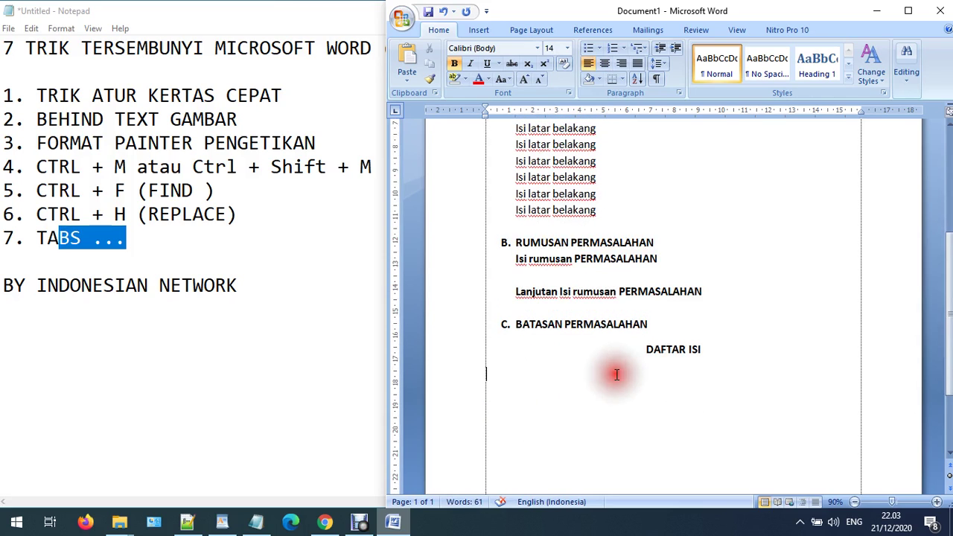
pyautogui.write('JUDUL')
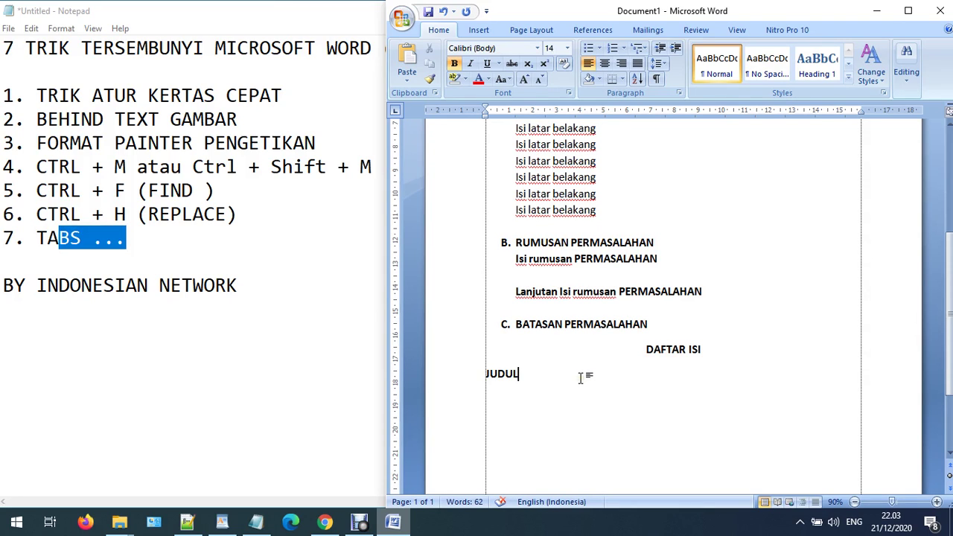
pyautogui.press('Return')
pyautogui.write('bab')
pyautogui.press('BackSpace')
pyautogui.press('BackSpace')
pyautogui.press('BackSpace')
pyautogui.write('AB 1 p')
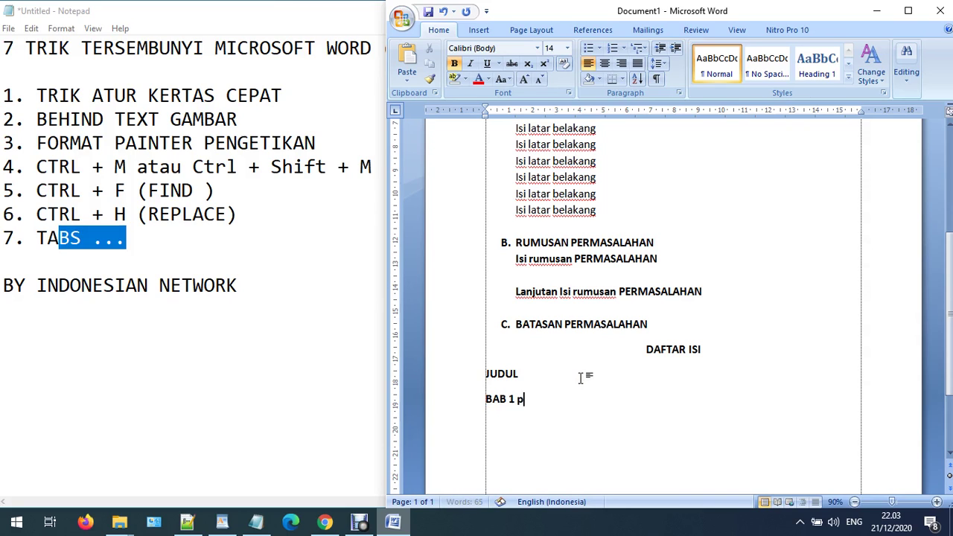
pyautogui.write('EN')
pyautogui.press('BackSpace')
pyautogui.press('BackSpace')
pyautogui.press('BackSpace')
pyautogui.write('EP')
pyautogui.press('BackSpace')
pyautogui.write('PENDAHULUA')
pyautogui.press('BackSpace')
pyautogui.press('BackSpace')
pyautogui.press('BackSpace')
pyautogui.write('LUAN')
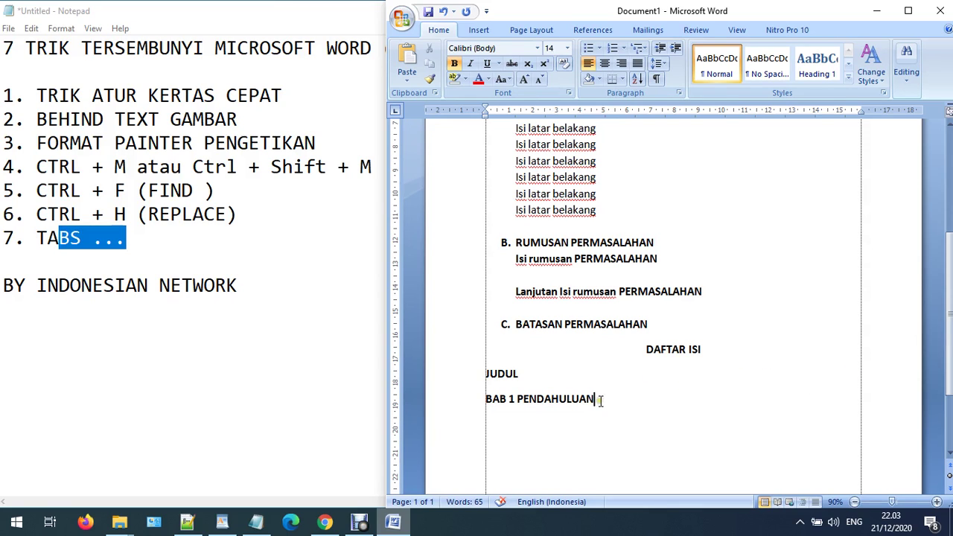
# Step: Insert an unnumbered blank line between the BATASAN PERMASALAHAN heading and the DAFTAR ISI title
pyautogui.click(686, 327)
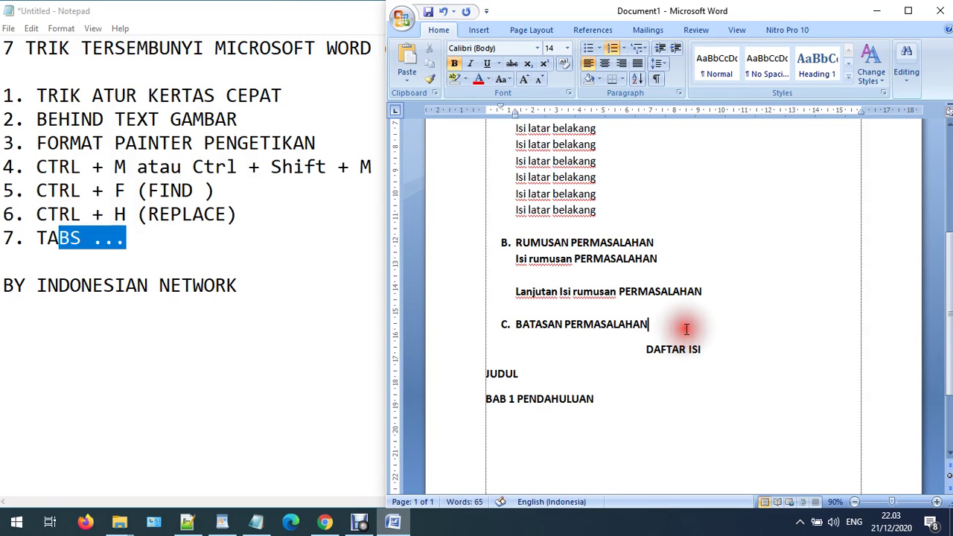
pyautogui.press('Return')
pyautogui.press('BackSpace')
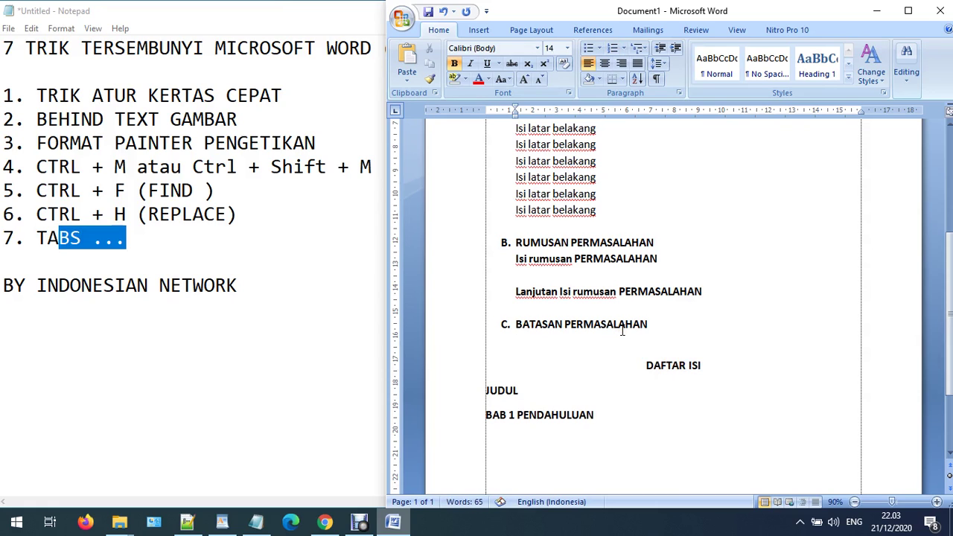
# Step: Try to fill the space after the JUDUL entry with manually entered dots
pyautogui.scroll(-1, 621, 327)
pyautogui.click(564, 331)
pyautogui.write('..............')
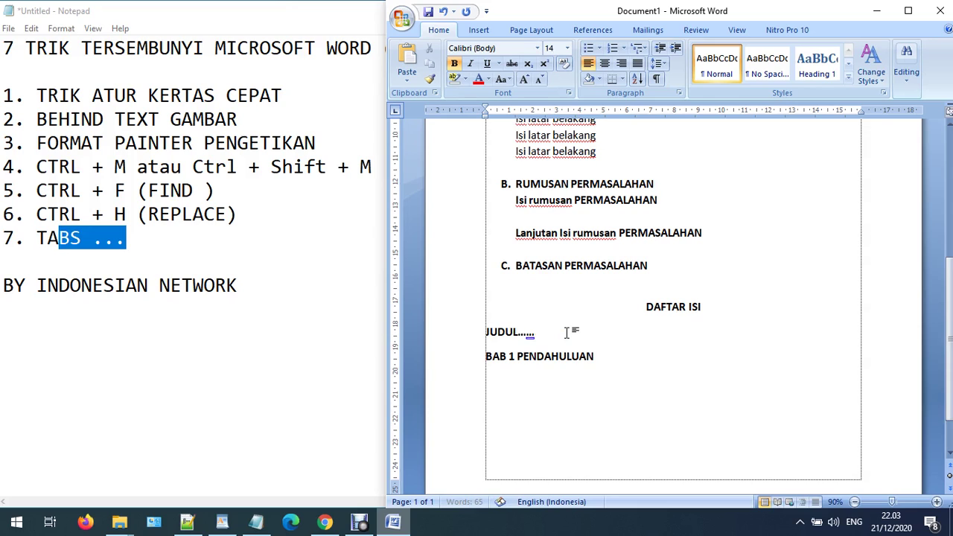
pyautogui.write('L')
# Step: Open the Quick Access Toolbar customization in Word Options and list All Commands
pyautogui.click(412, 17)
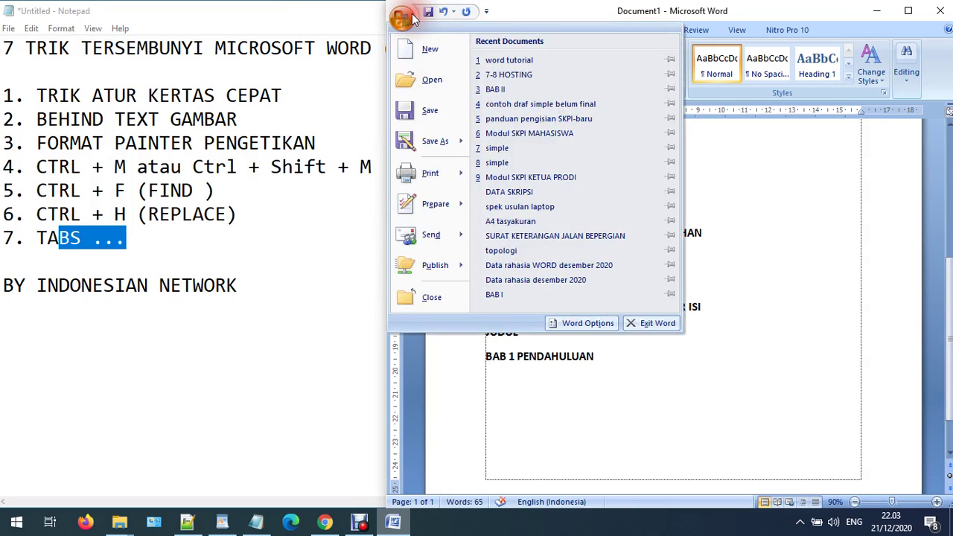
pyautogui.click(568, 323)
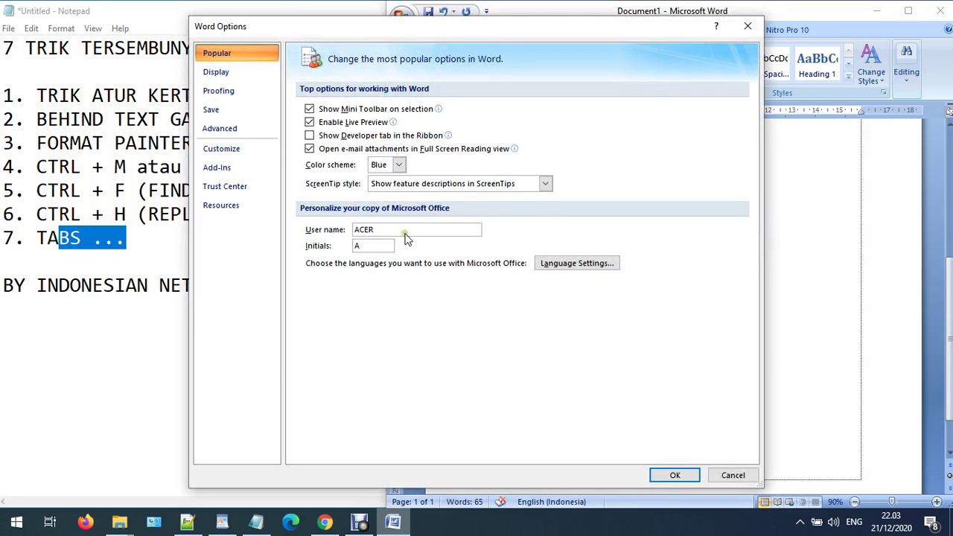
pyautogui.click(244, 151)
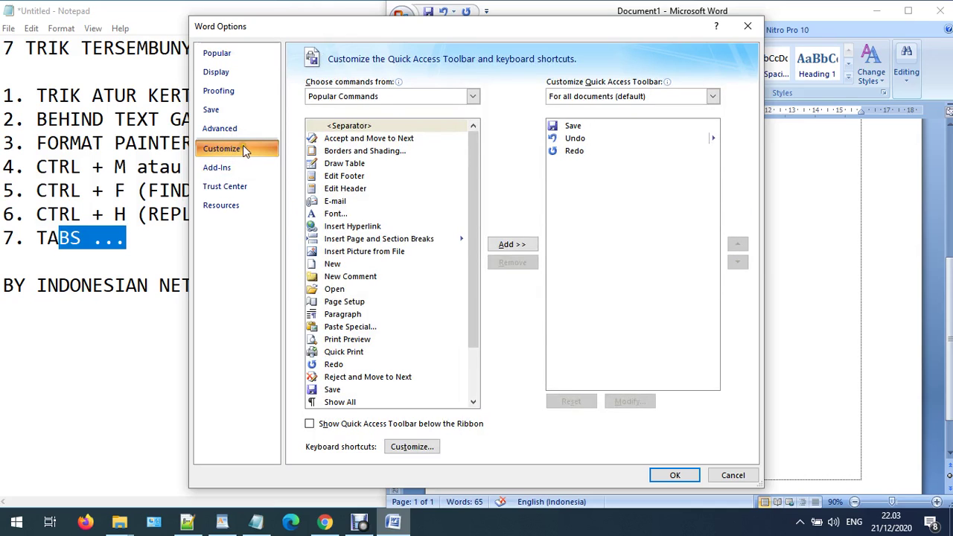
pyautogui.click(342, 97)
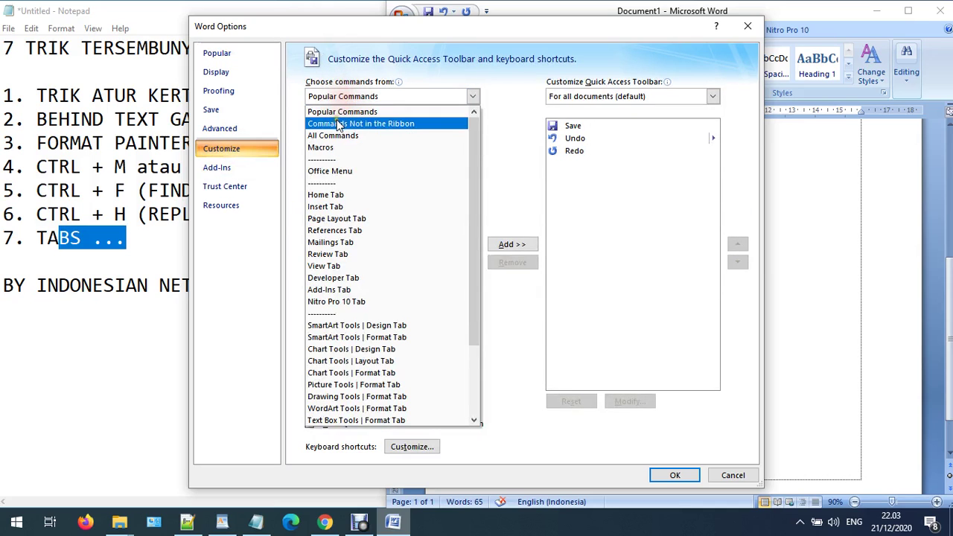
pyautogui.click(336, 112)
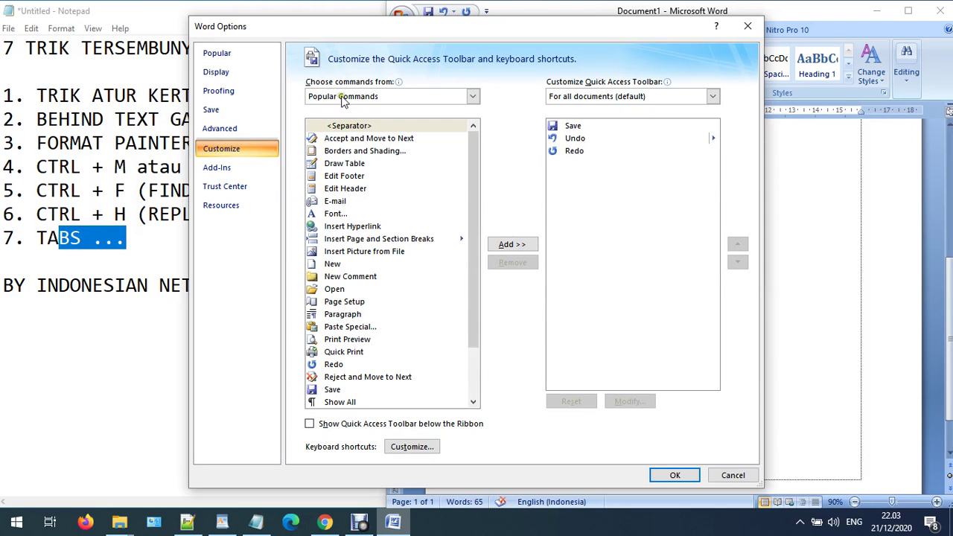
pyautogui.scroll(-2, 344, 92)
# Step: Add the "Tabs..." command to the Quick Access Toolbar for all documents and apply the options
pyautogui.click(385, 214)
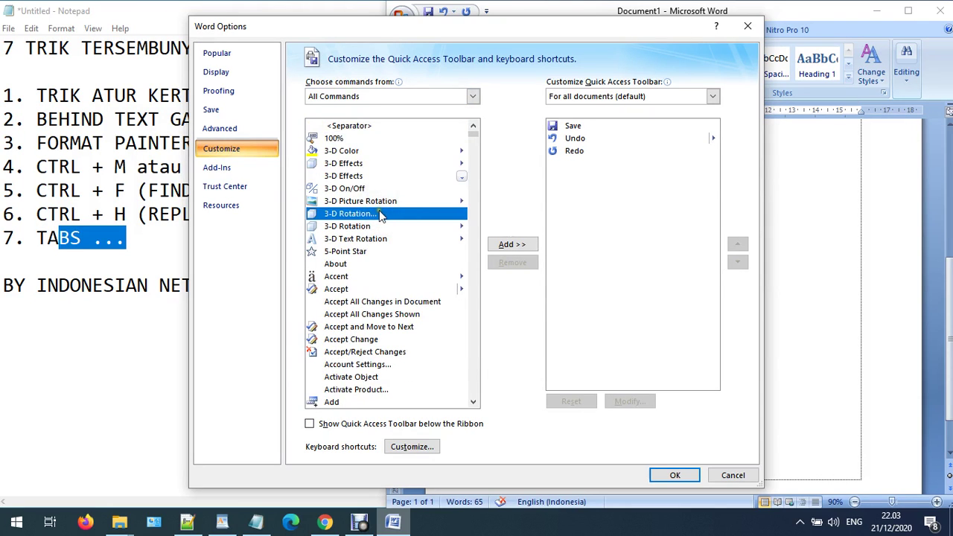
pyautogui.press('t')
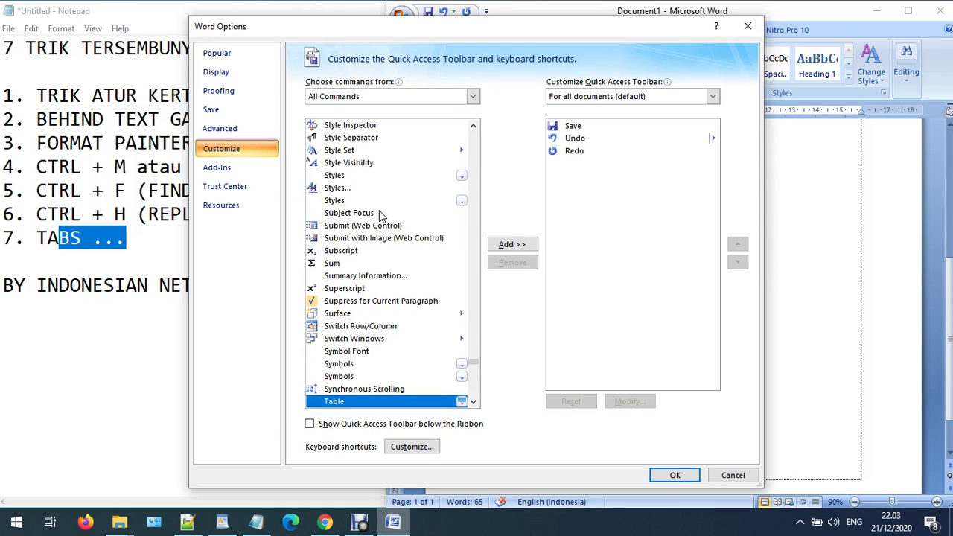
pyautogui.press('Down')
pyautogui.press('Down')
pyautogui.press('Down')
pyautogui.press('Down')
pyautogui.press('Down')
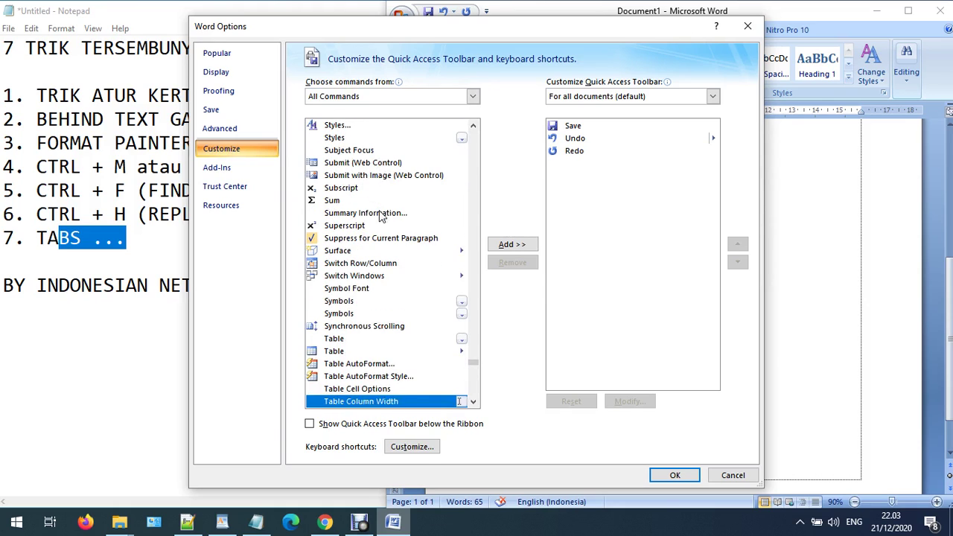
pyautogui.press('Down')
pyautogui.press('Down')
pyautogui.press('Down')
pyautogui.press('Down')
pyautogui.press('Down')
pyautogui.press('Down')
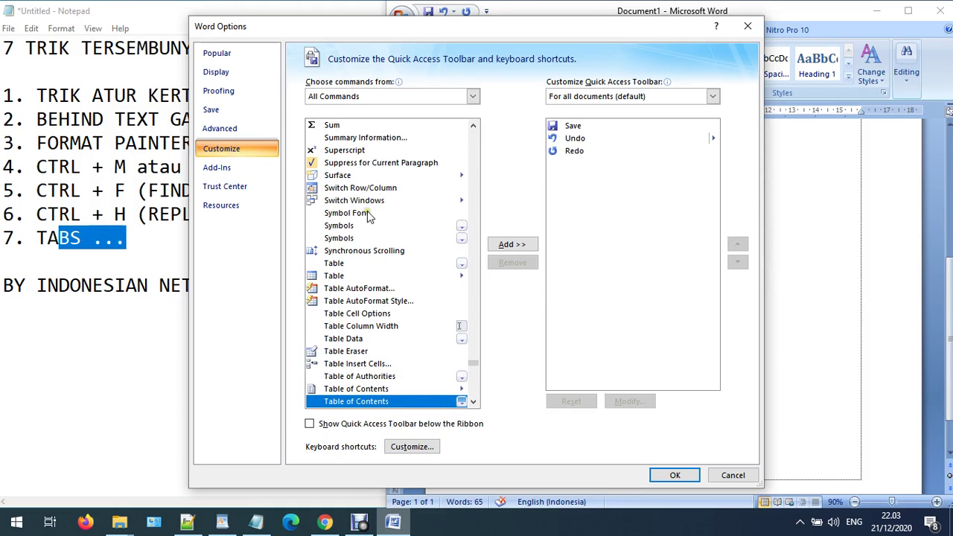
pyautogui.scroll(-5, 369, 223)
pyautogui.scroll(-1, 369, 304)
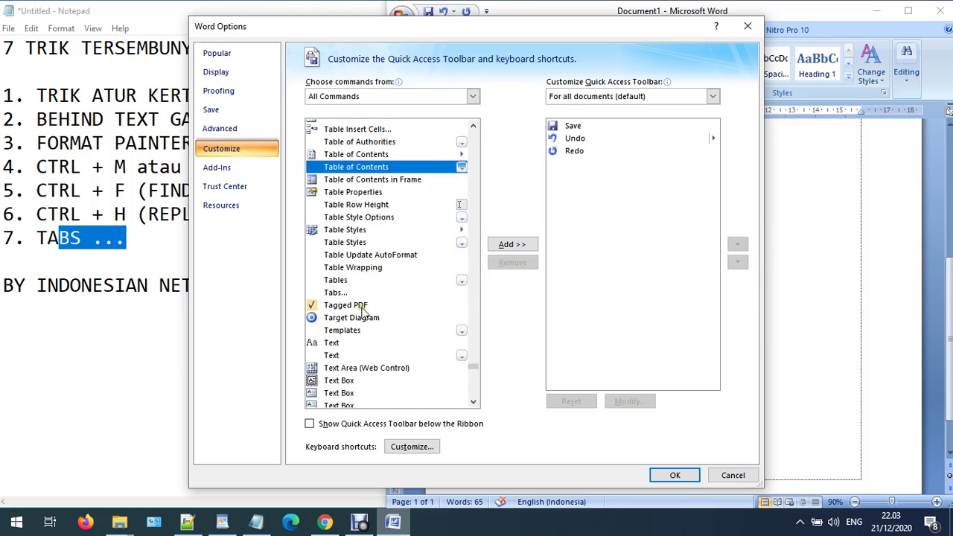
pyautogui.click(335, 293)
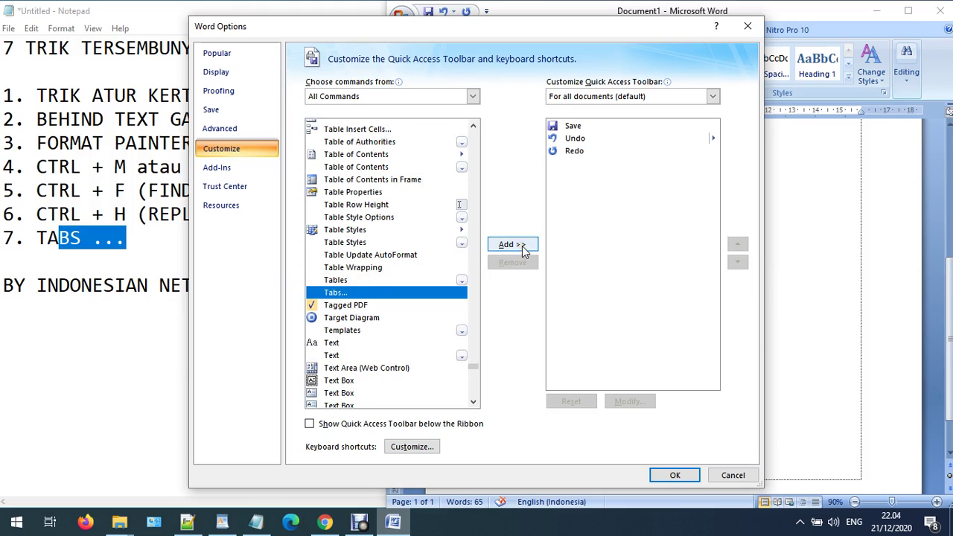
pyautogui.click(512, 244)
pyautogui.click(584, 164)
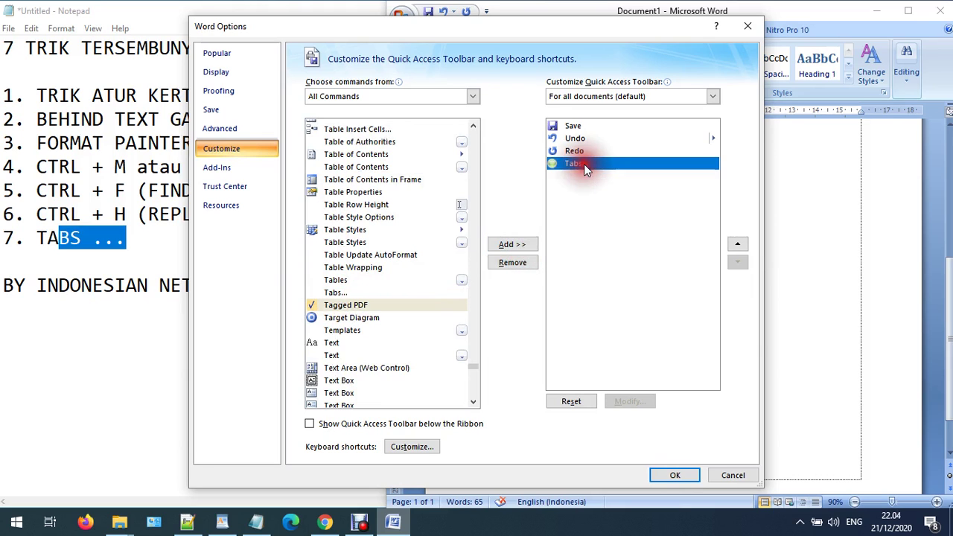
pyautogui.click(675, 469)
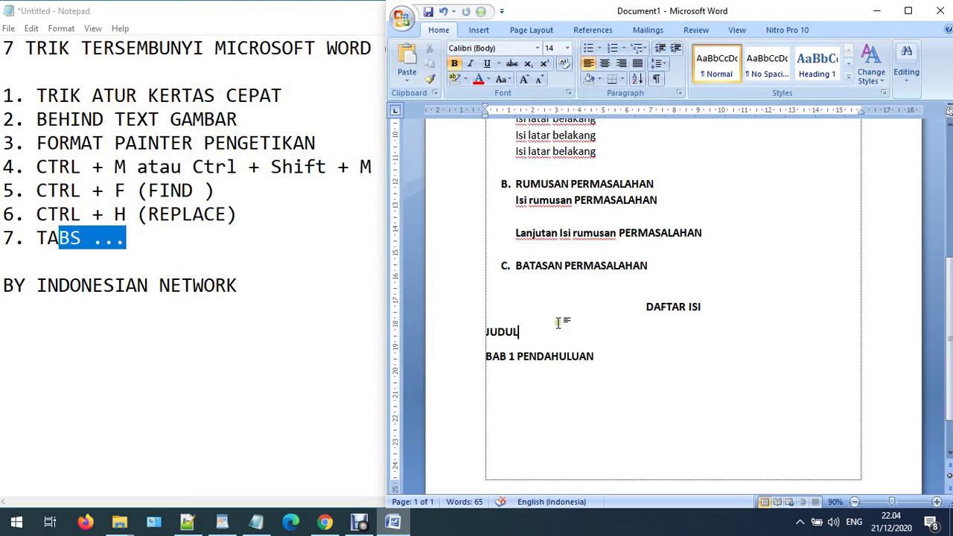
# Step: Set a left-aligned tab stop at 15 cm with dotted leader 2 for the JUDUL and BAB 1 PENDAHULUAN lines
pyautogui.moveTo(484, 332); pyautogui.dragTo(600, 362)
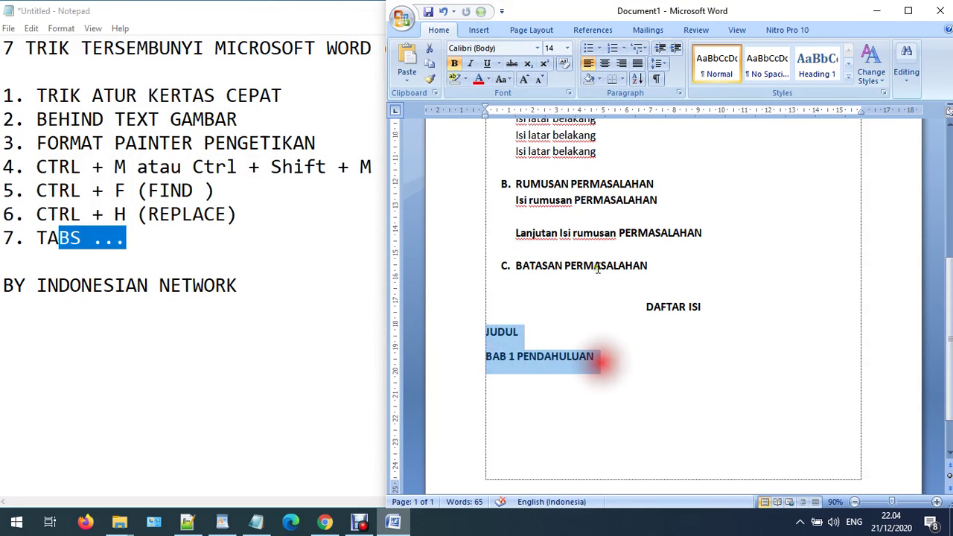
pyautogui.click(480, 11)
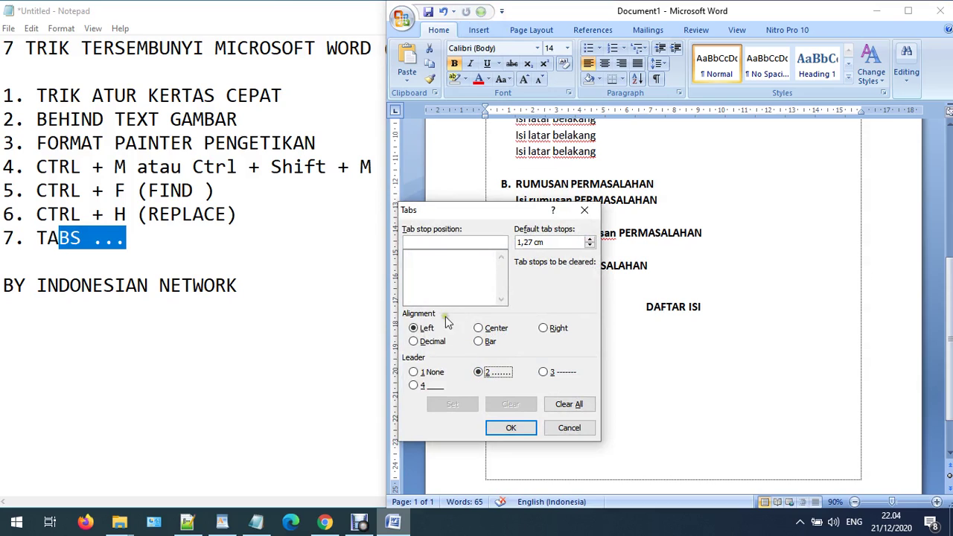
pyautogui.click(438, 243)
pyautogui.write('15')
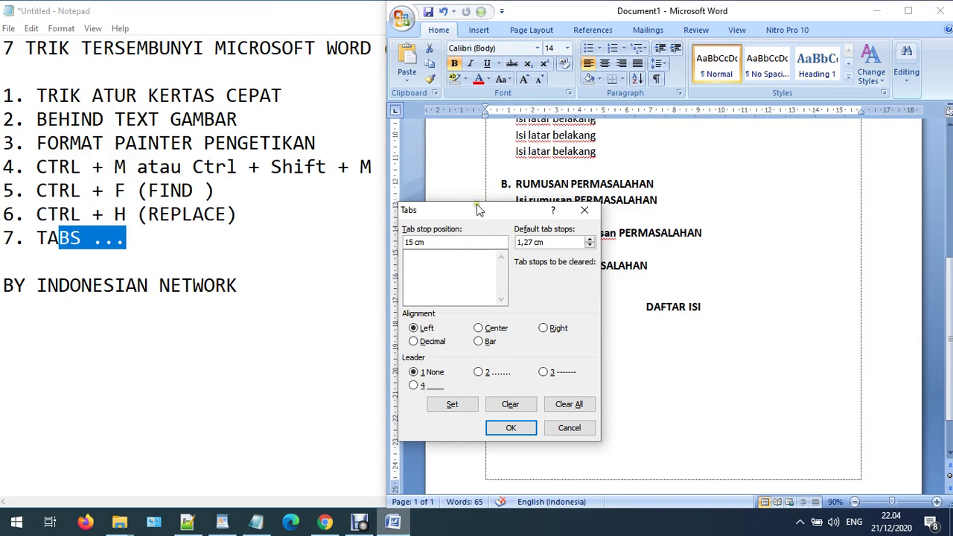
pyautogui.click(487, 373)
pyautogui.click(464, 408)
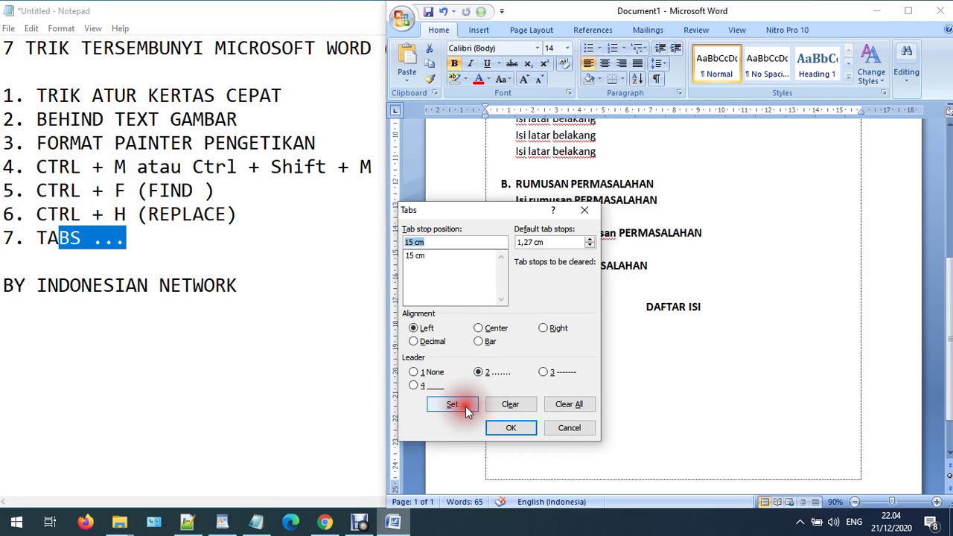
pyautogui.click(511, 428)
# Step: Extend dotted tab leaders from the ends of the JUDUL and BAB 1 PENDAHULUAN entries to the tab stop
pyautogui.click(522, 332)
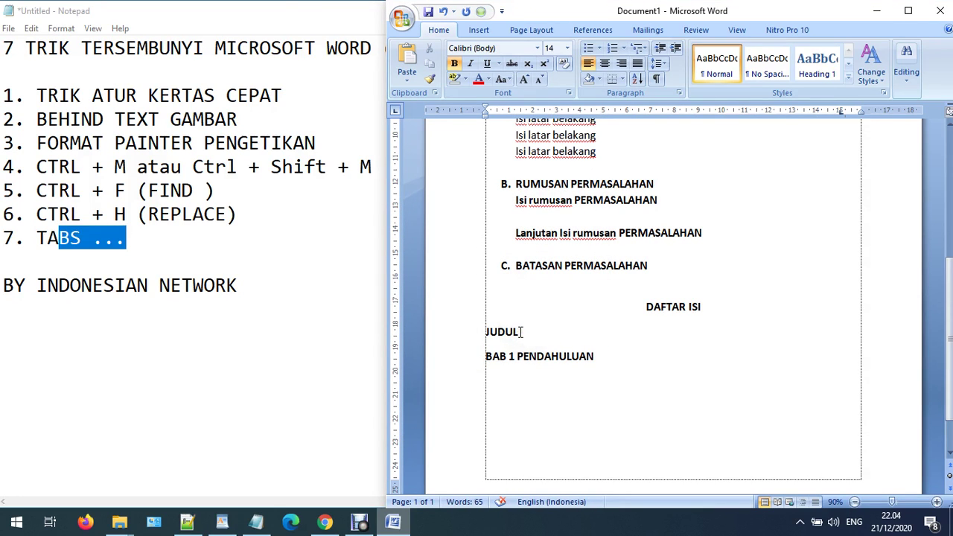
pyautogui.press('Tab')
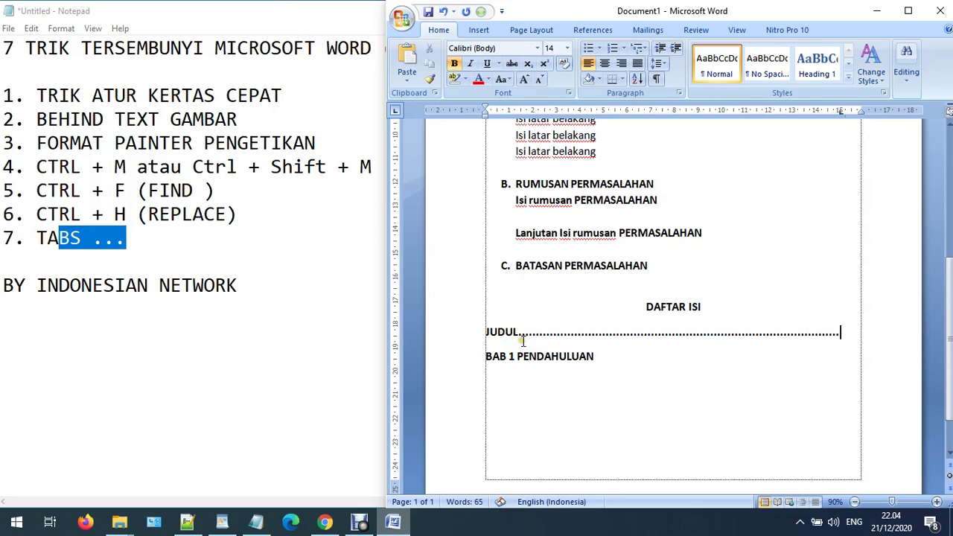
pyautogui.click(600, 356)
pyautogui.press('Tab')
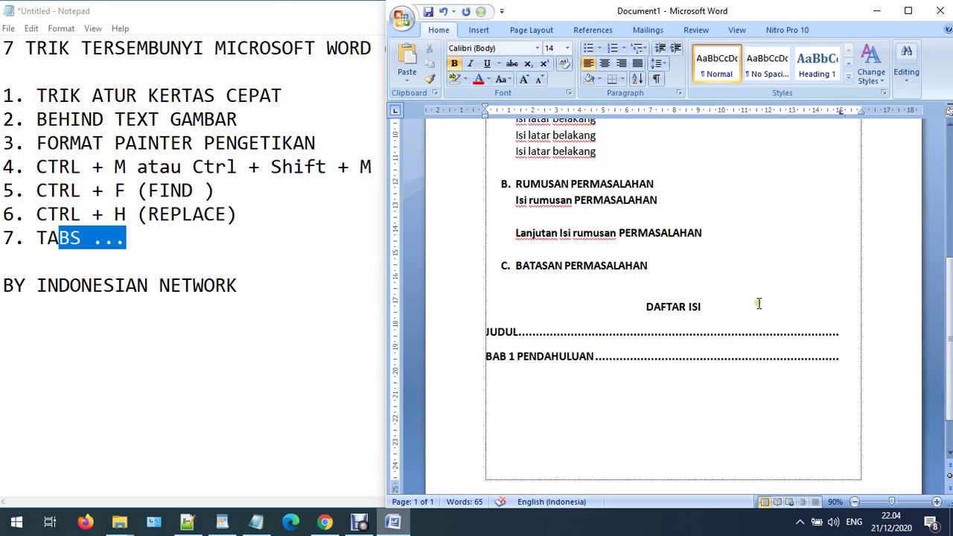
# Step: Enter page number "i" after the JUDUL leader and "1" after the BAB 1 PENDAHULUAN leader
pyautogui.moveTo(837, 332); pyautogui.dragTo(889, 345)
pyautogui.write('i')
pyautogui.click(847, 357)
pyautogui.write('1')
# Step: Maximize the Word window and review the finished chapter back up to its BAB 1 title
pyautogui.click(909, 11)
pyautogui.scroll(4, 603, 198)
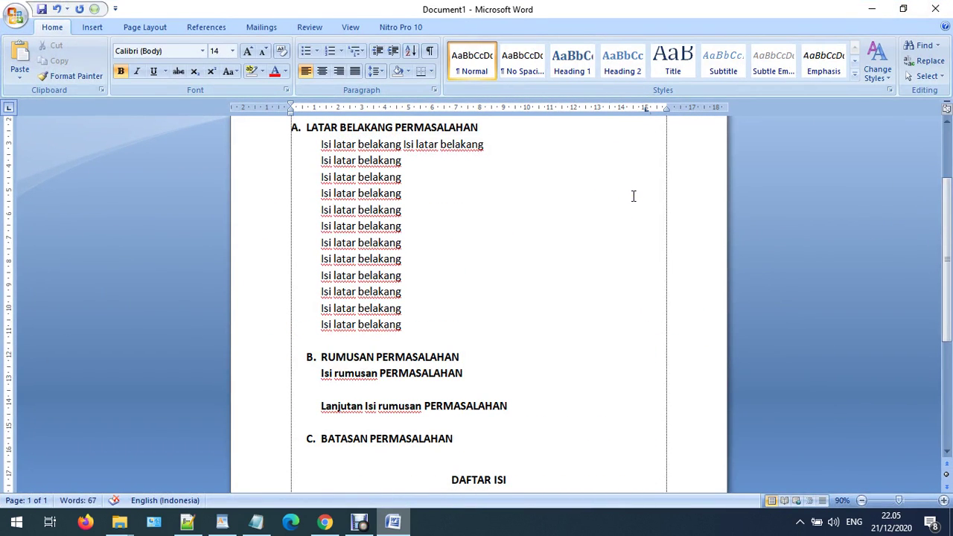
pyautogui.scroll(3, 634, 196)
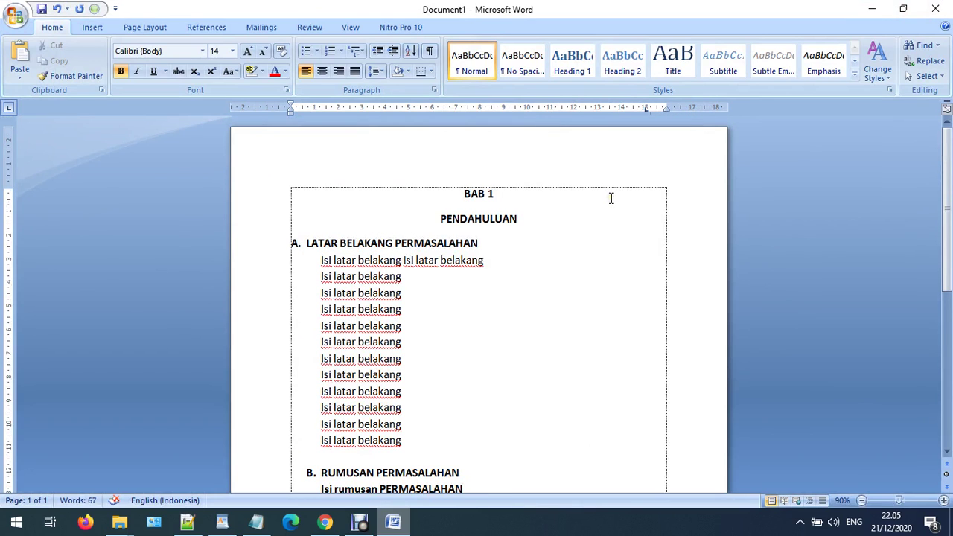